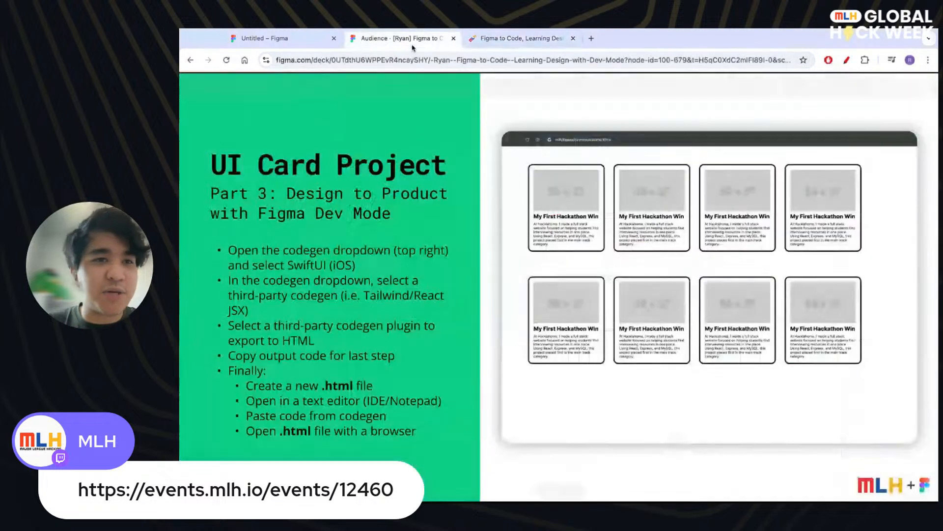
- In the untitled Figma design file, add a text box reading "My first hackathon win" on an empty canvas area
left_click(277, 39)
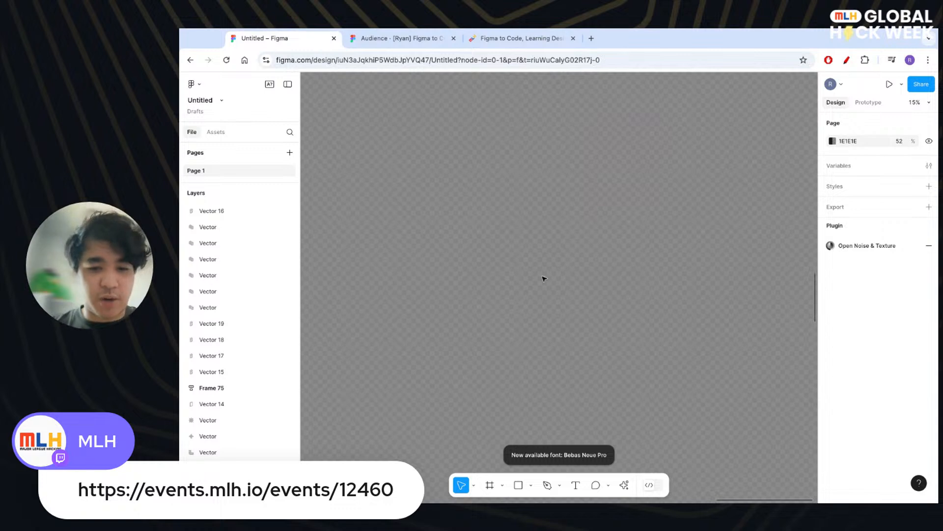
scroll(544, 278, "up", 3)
key("t")
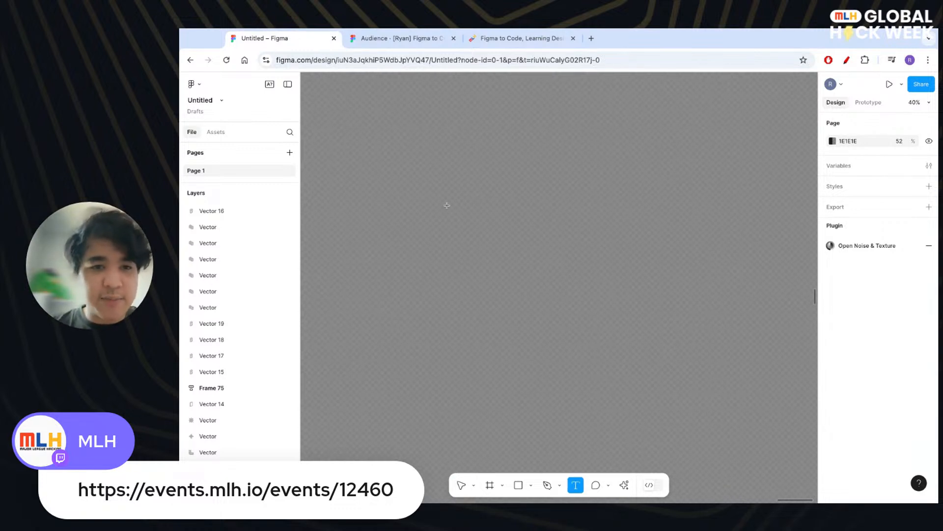
left_click(511, 241)
scroll(534, 248, "up", 5)
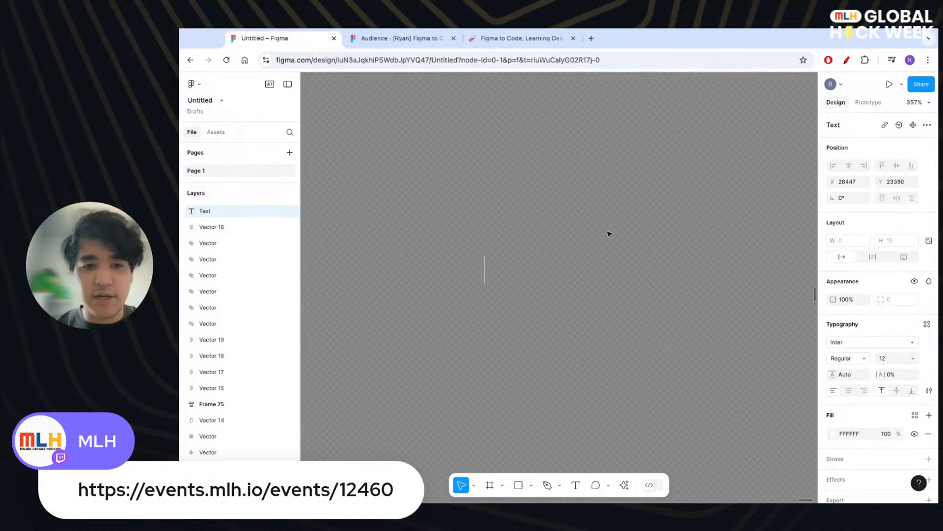
type("My first ")
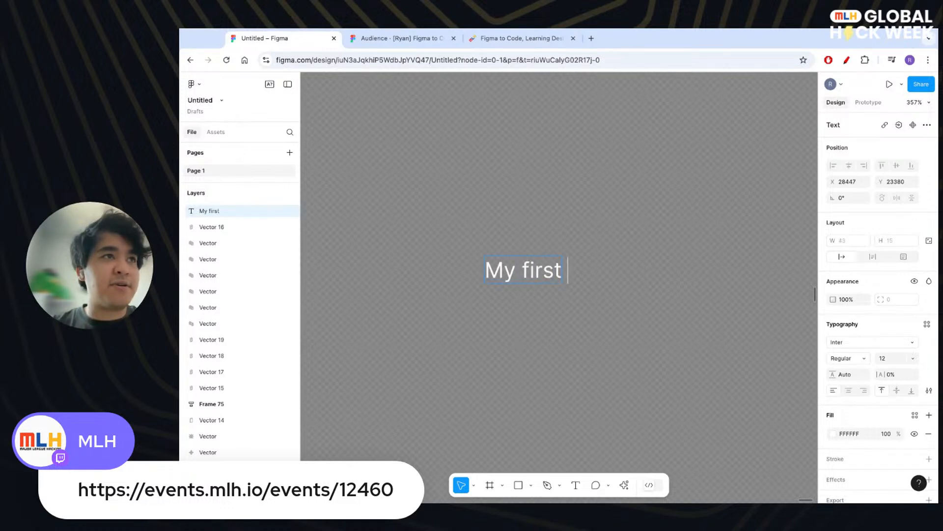
type("hackathon win")
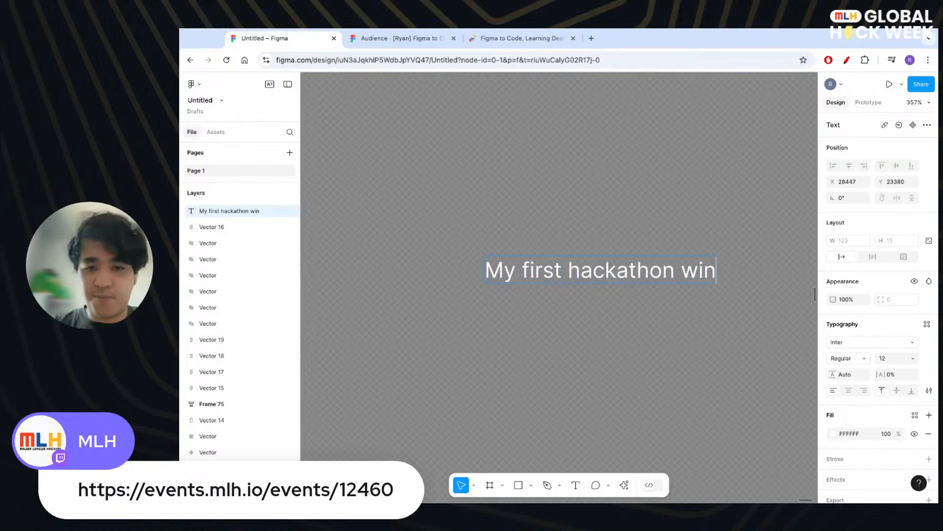
key("ctrl+a")
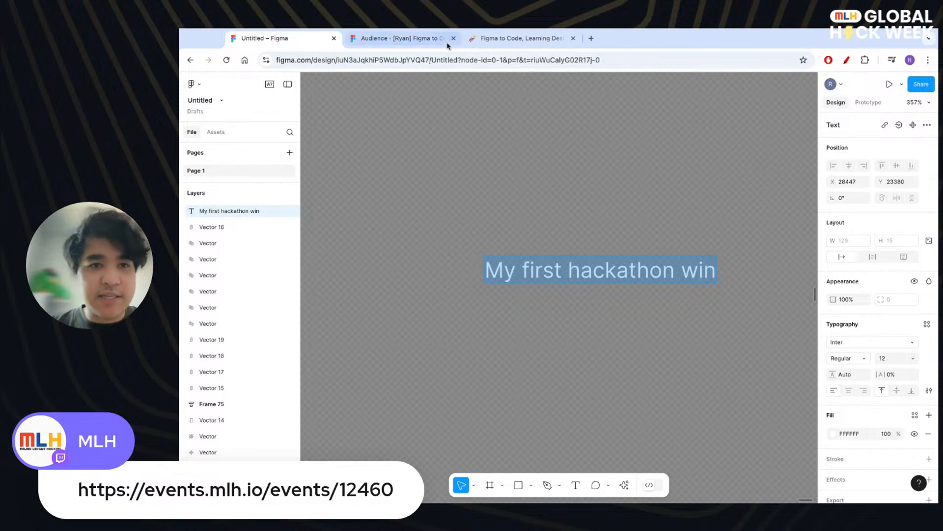
- Go back through the presentation deck to the Part 1: Create Card Component slide about creating the title text box
left_click(381, 39)
key("Left")
key("Left")
key("Left")
key("Left")
key("Left")
key("Left")
key("Left")
key("Left")
key("Left")
key("Left")
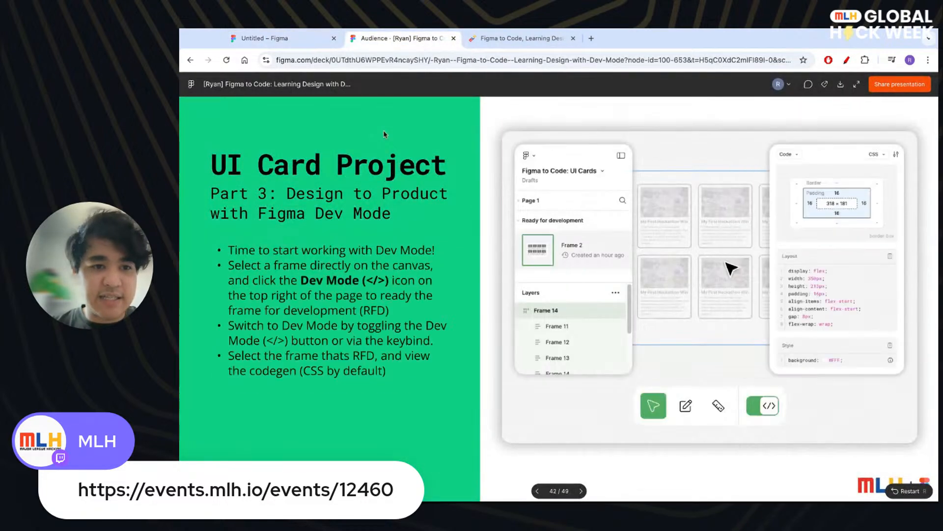
key("Left")
key("Left")
key("Left")
key("Left")
key("Left")
key("Left")
key("Left")
key("Left")
key("Left")
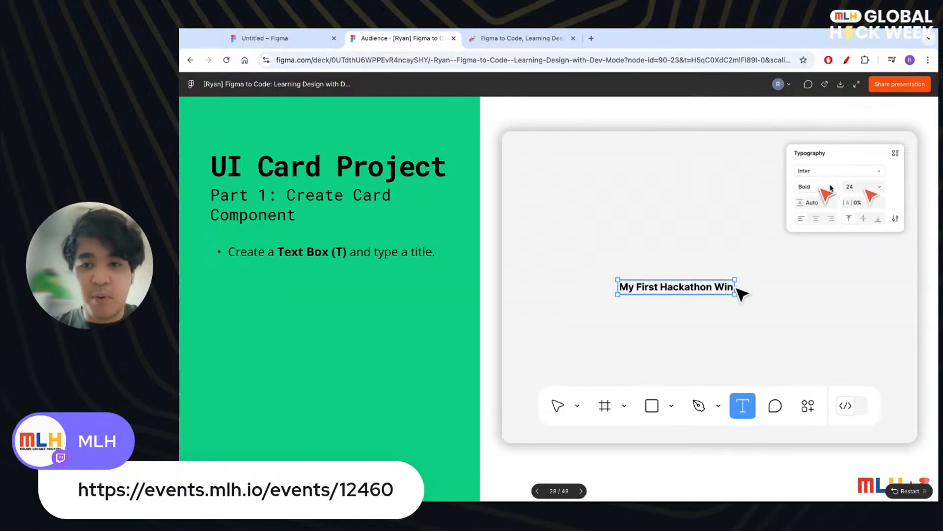
- Back in the design file, set the title text to size 24 and Bold weight
key("ctrl+shift+Tab")
left_click(883, 359)
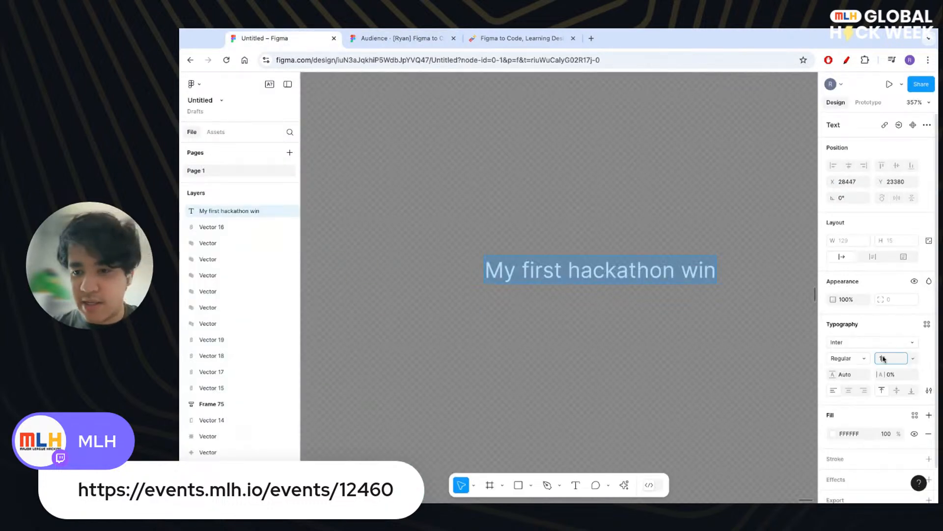
type("24")
key("Return")
left_click(855, 358)
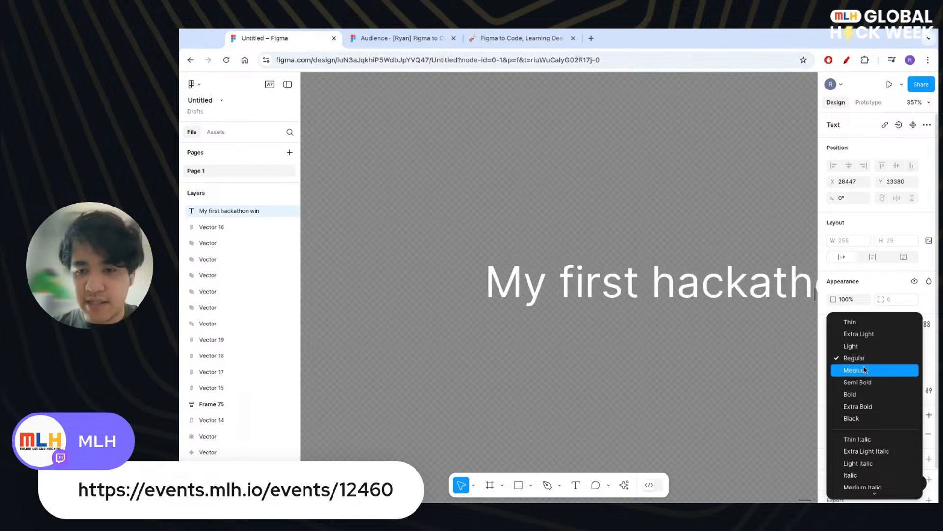
left_click(851, 394)
scroll(719, 371, "right", 3)
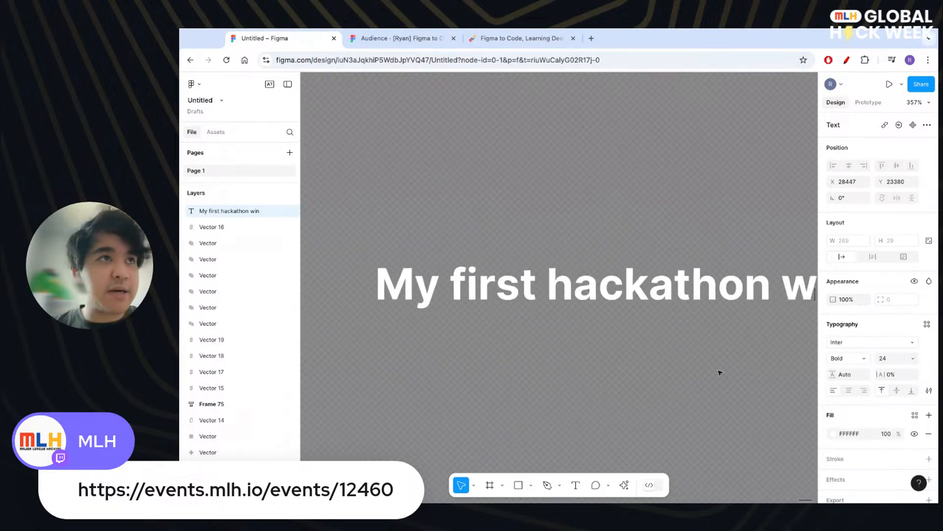
key("ctrl+a")
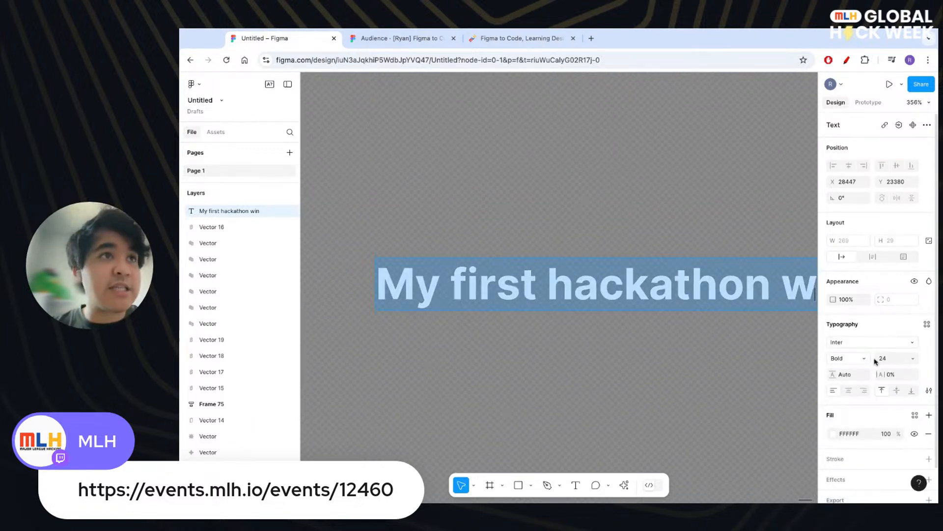
- Draw a rectangle about 278 × 148 directly above the title text
key("shift+equal")
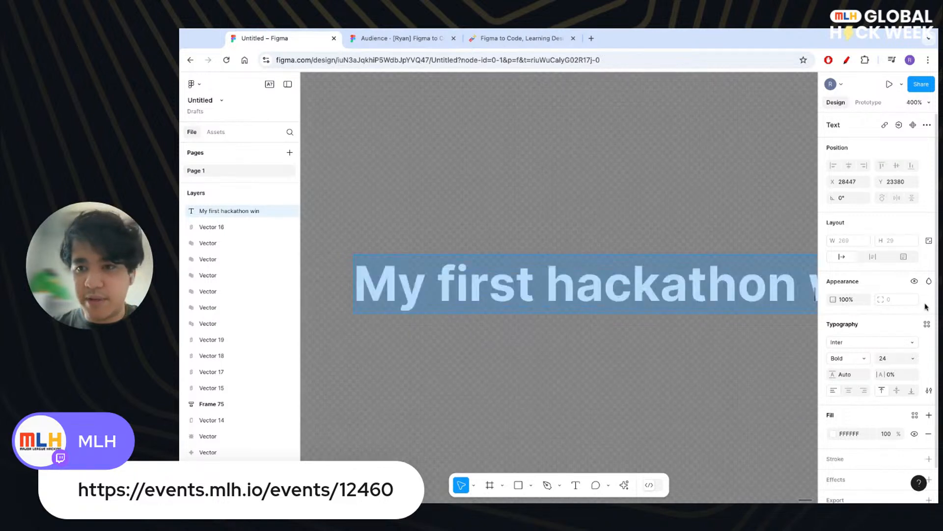
key("minus")
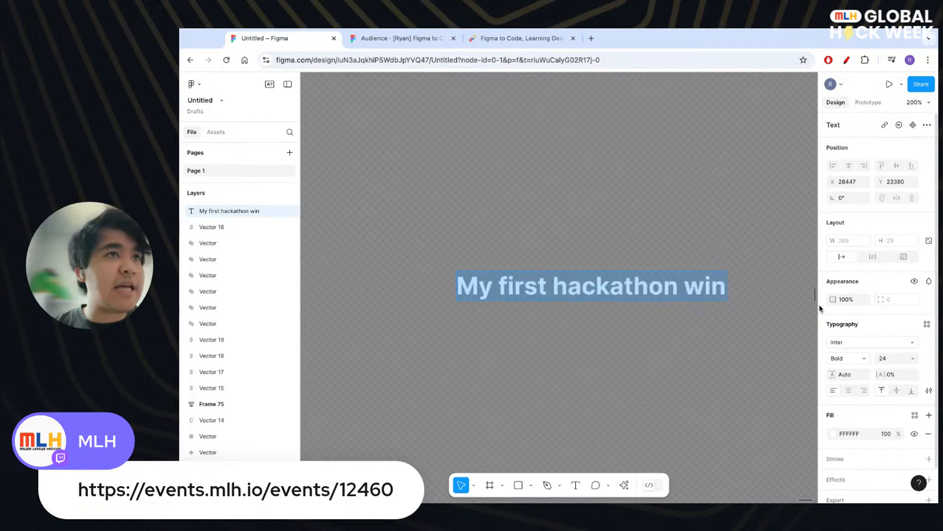
scroll(731, 341, "down", 3)
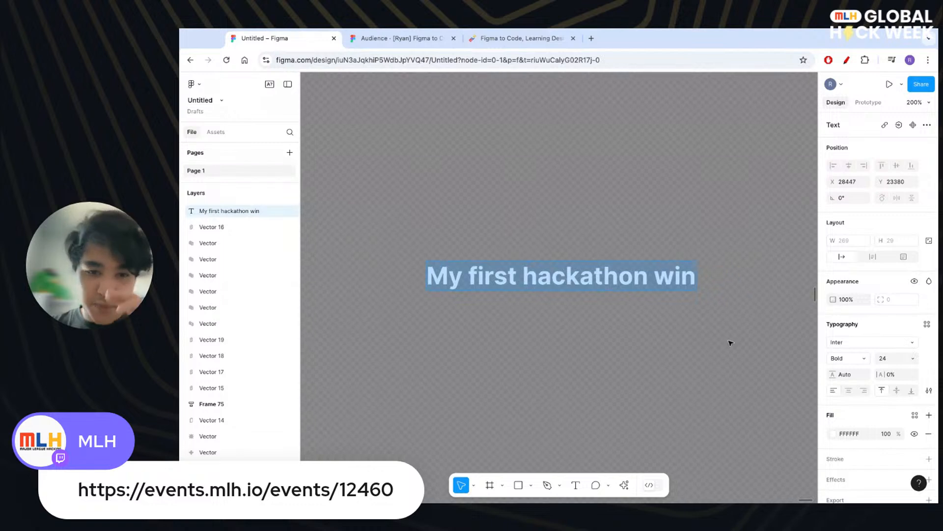
scroll(669, 324, "up", 2)
scroll(666, 326, "down", 3)
left_click(421, 41)
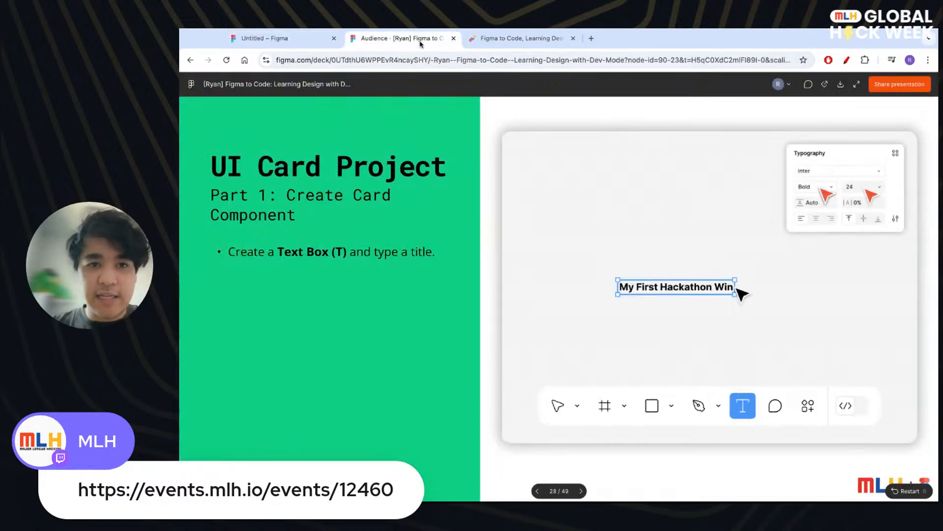
key("ctrl+shift+Tab")
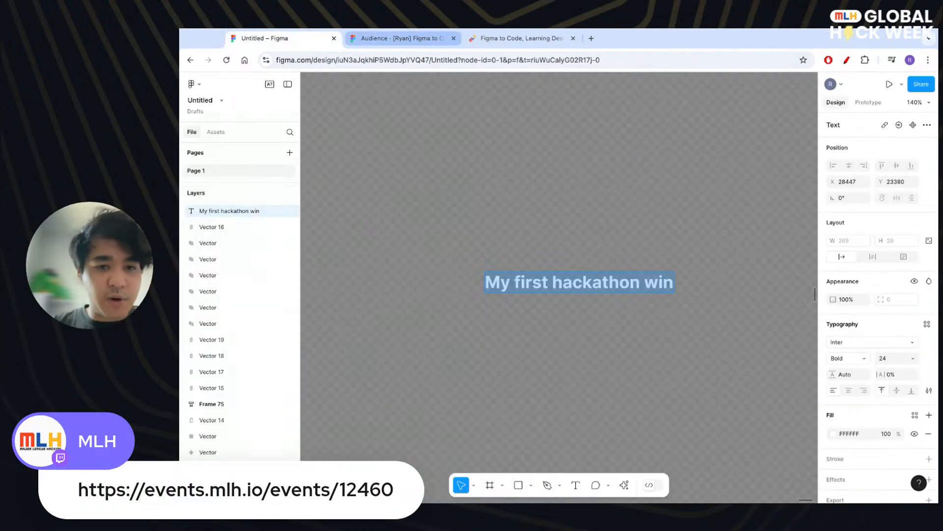
key("Escape")
key("r")
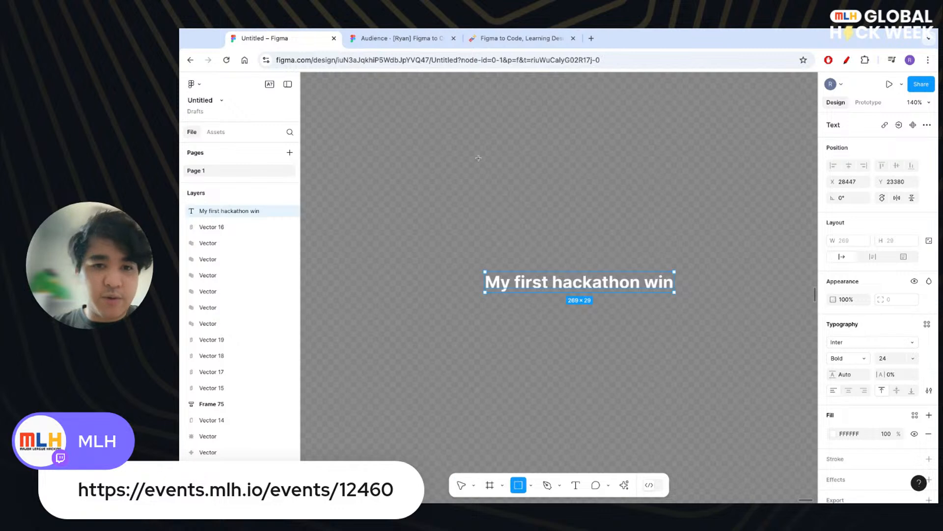
mouse_move(478, 158)
left_mouse_down()
mouse_move(690, 257)
mouse_move(674, 262)
left_mouse_up()
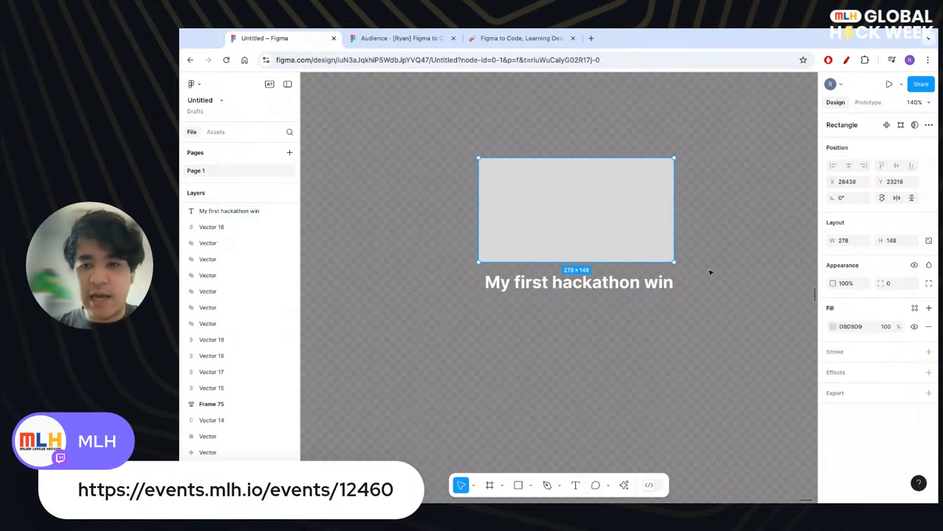
left_click(590, 337)
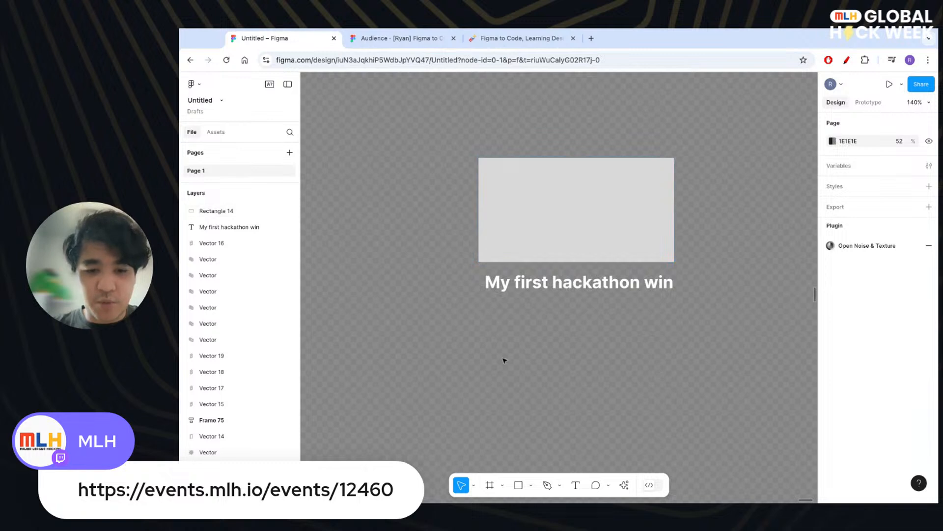
- Add a text box about 278 × 130 below the title and fill it with repeated "blah blah blah" placeholder text
key("t")
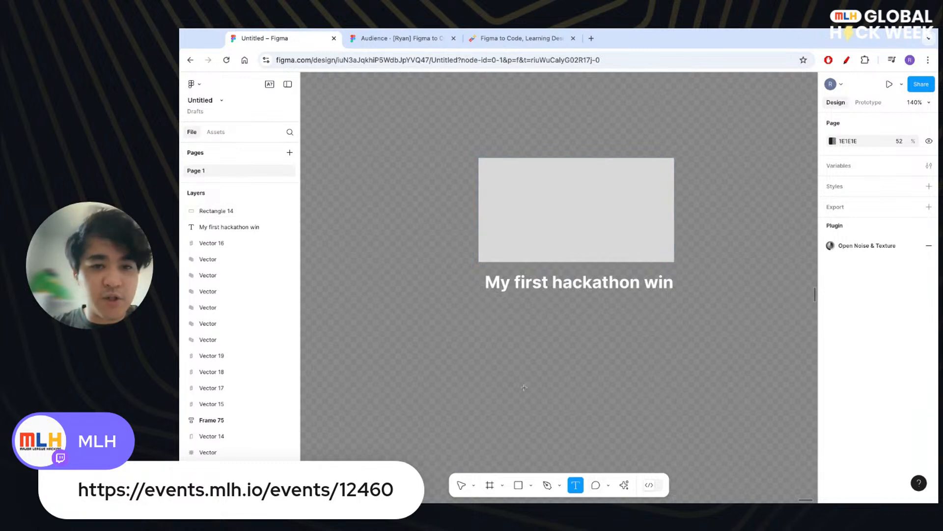
left_click_drag(480, 299, 675, 391)
key("ctrl+Tab")
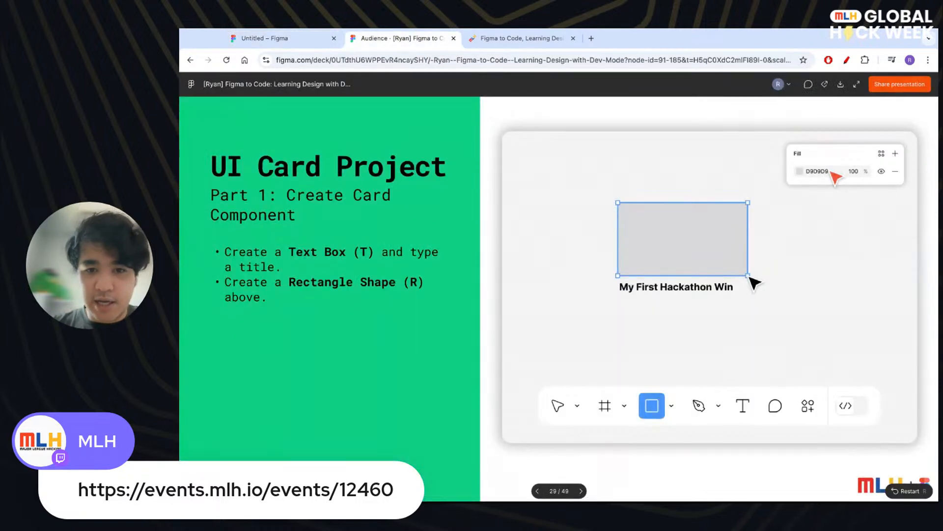
key("ctrl+shift+Tab")
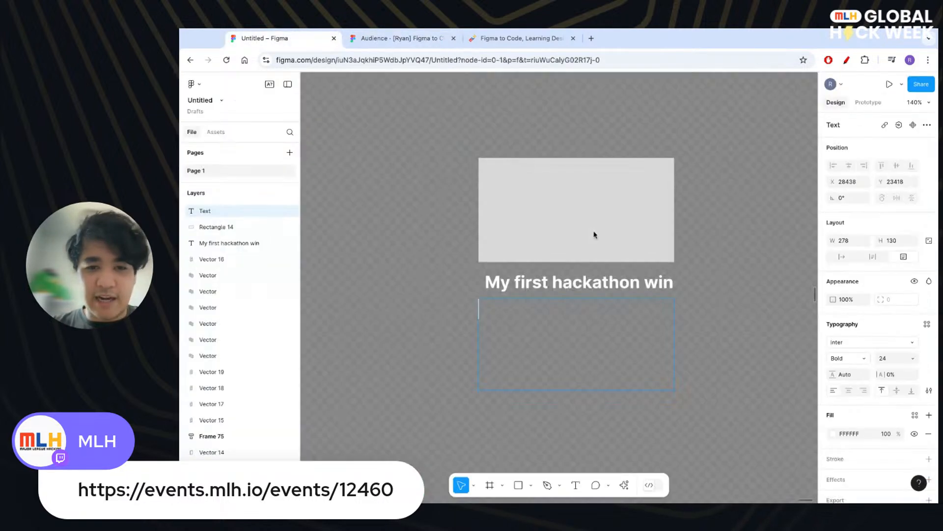
type("blah blah blah")
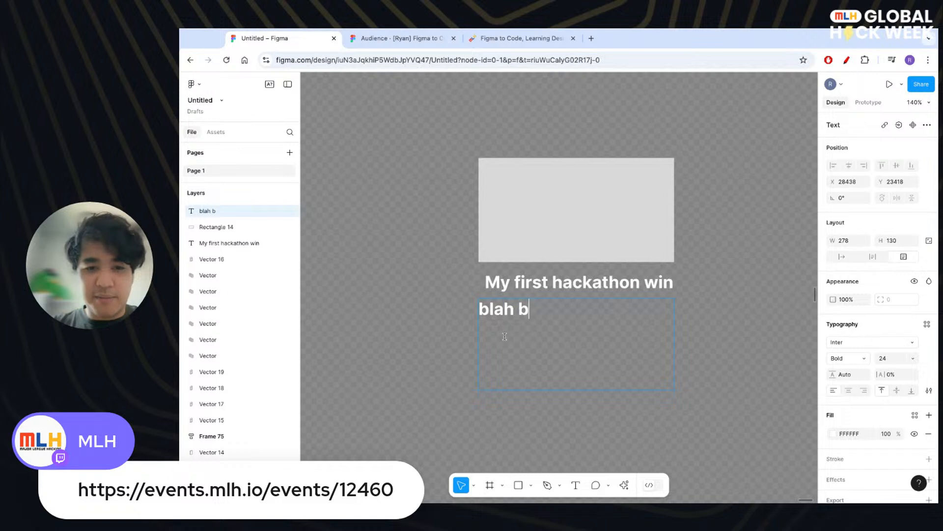
key("ctrl+v")
key("ctrl+v")
key("ctrl+v")
key("ctrl+v")
key("ctrl+v")
key("ctrl+v")
key("ctrl+v")
key("ctrl+v")
key("ctrl+v")
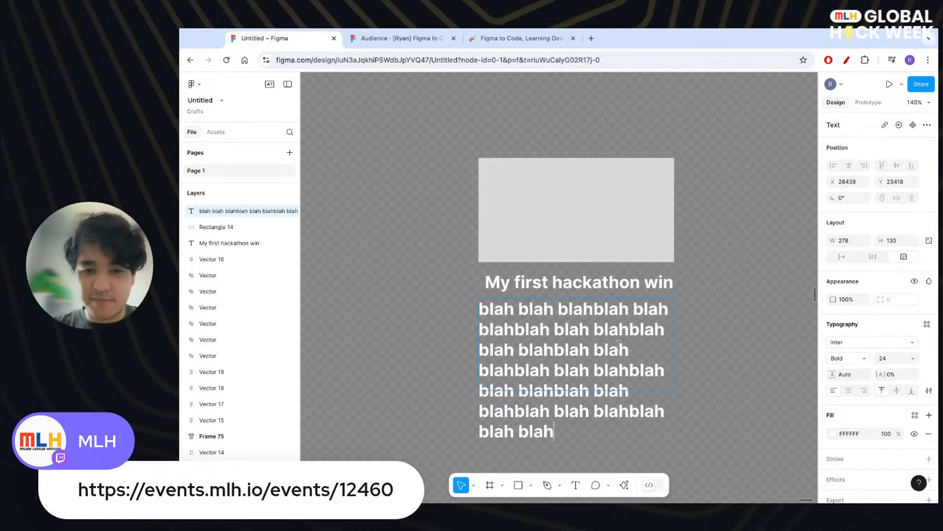
key("Escape")
- Match the description to the deck's example by setting it to Regular, size 16, with auto height
key("ctrl+Tab")
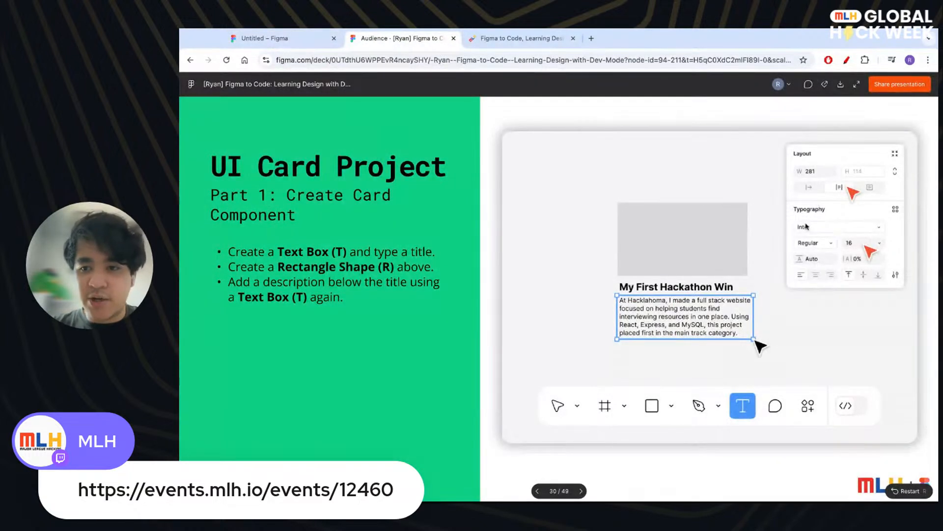
key("ctrl+shift+Tab")
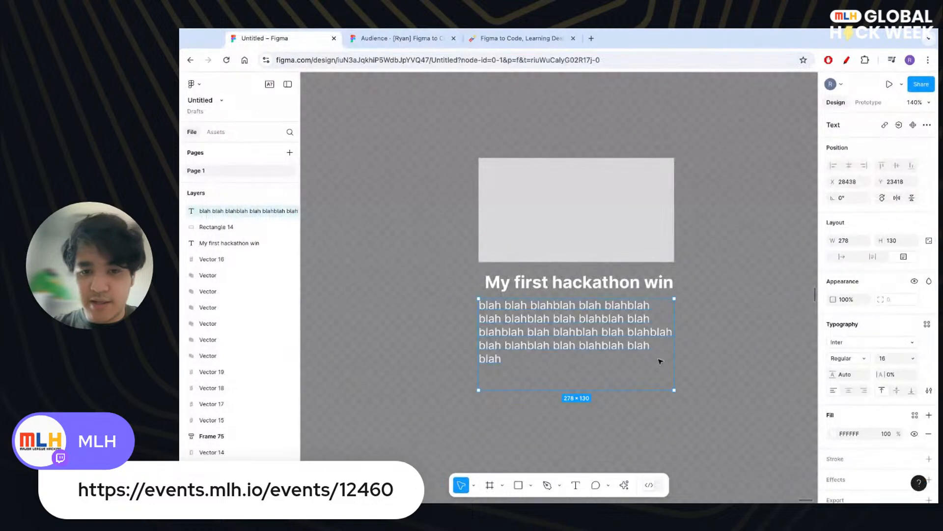
key("ctrl+Tab")
key("ctrl+shift+Tab")
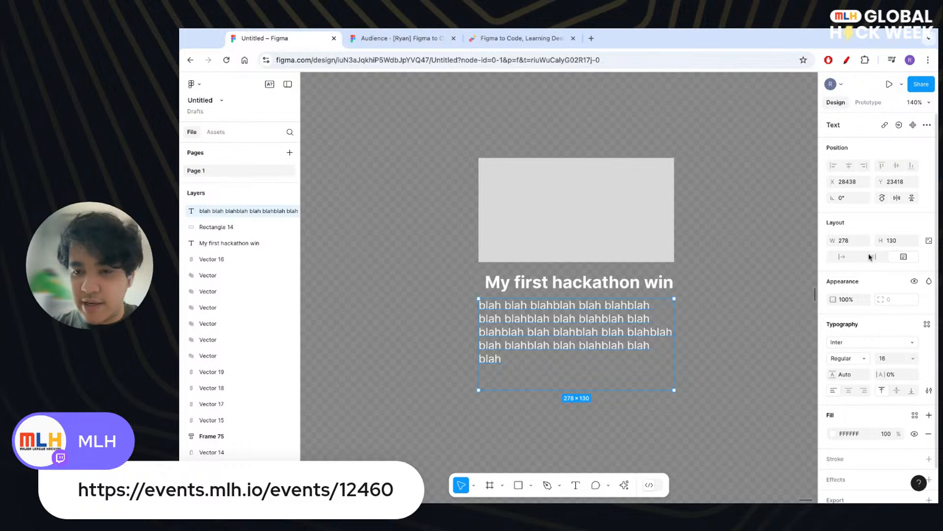
left_click(870, 257)
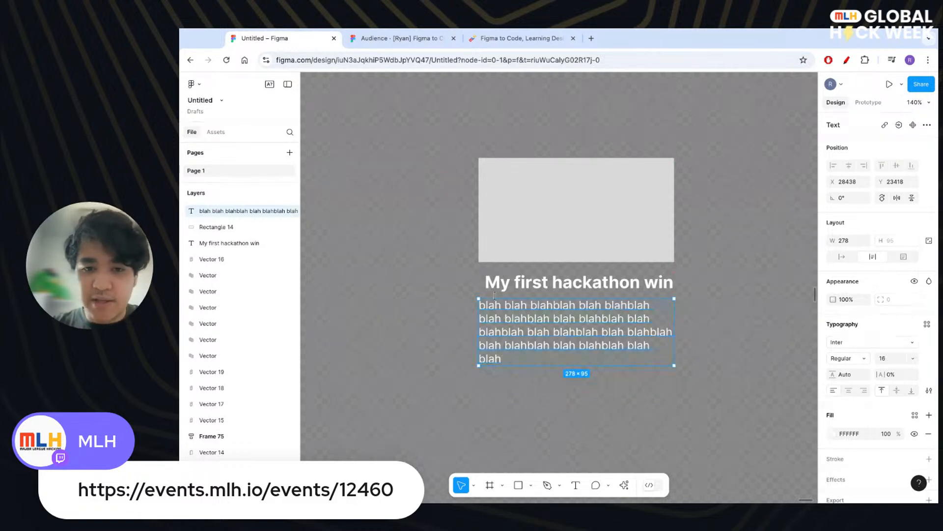
- Align the title's left edge with the rectangle and description, and widen its text box to about 280
left_click_drag(477, 311, 479, 281)
left_click(487, 281)
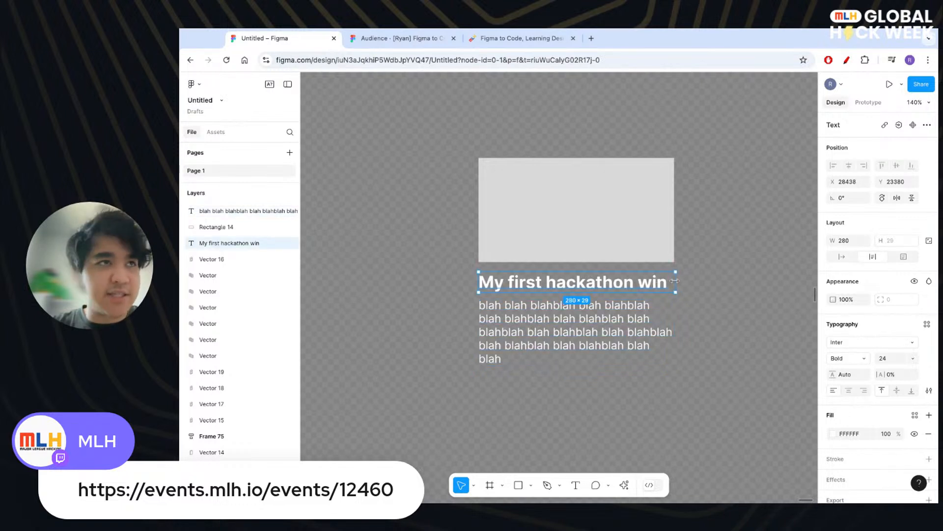
left_click(453, 312)
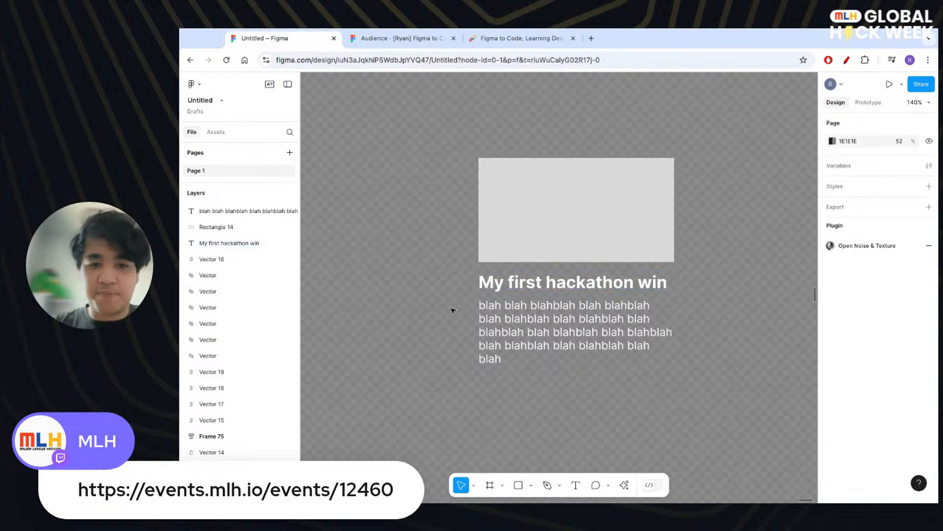
- Check the deck's image instructions, switch the fill of the rectangle above the title to Image, and open the upload from computer
key("ctrl+Tab")
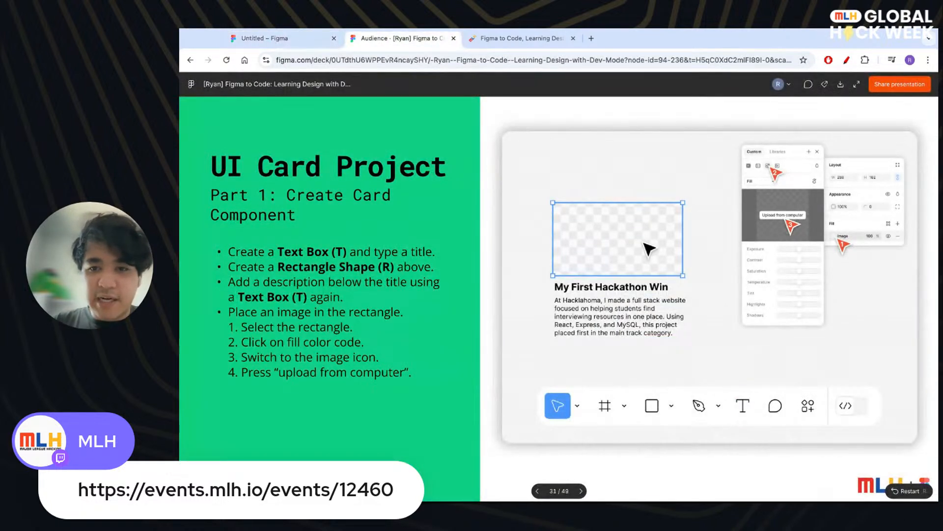
key("ctrl+shift+Tab")
left_click(549, 213)
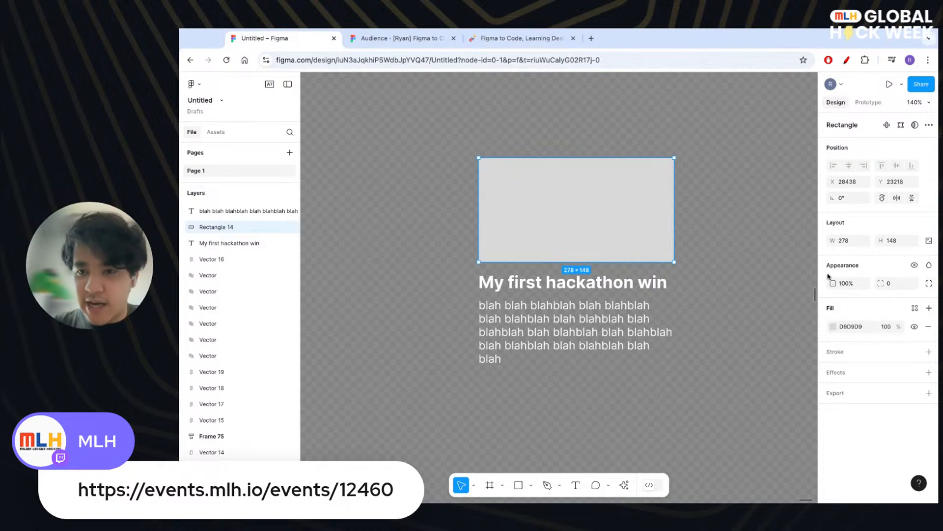
left_click(842, 328)
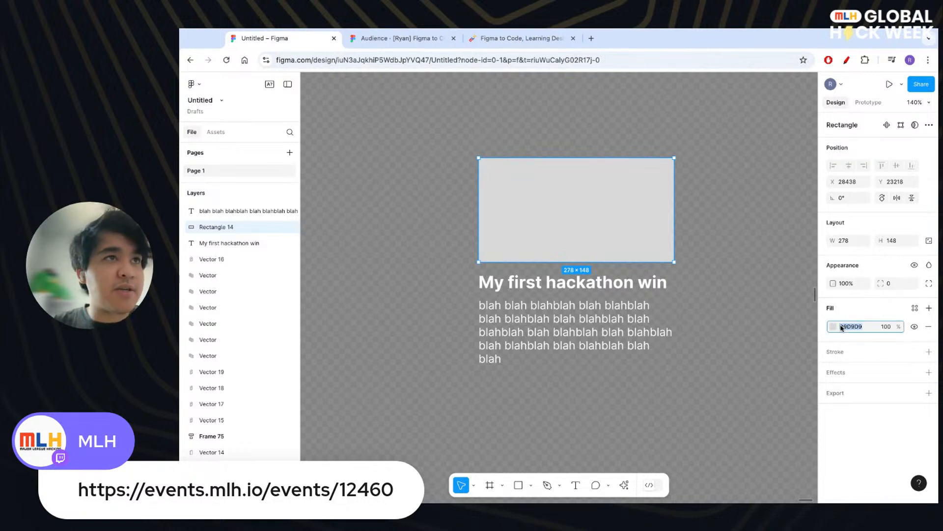
left_click(838, 328)
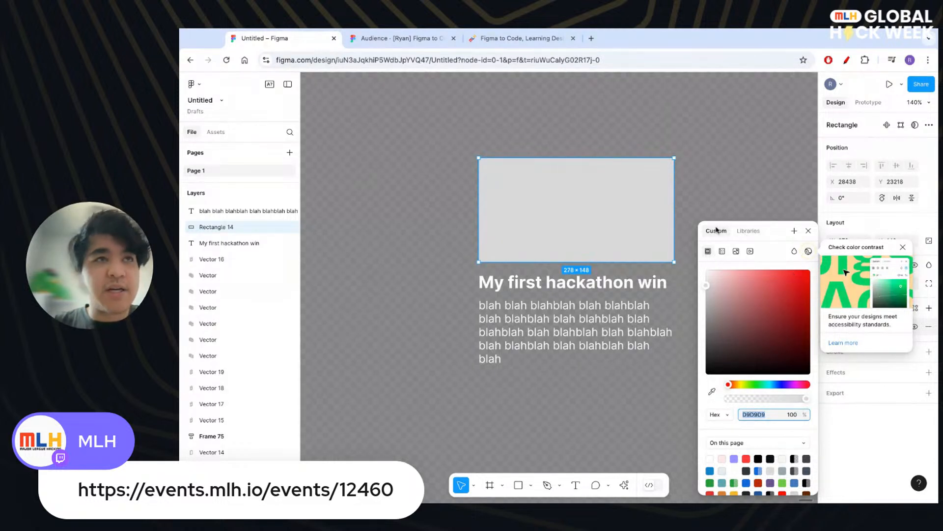
left_click(737, 252)
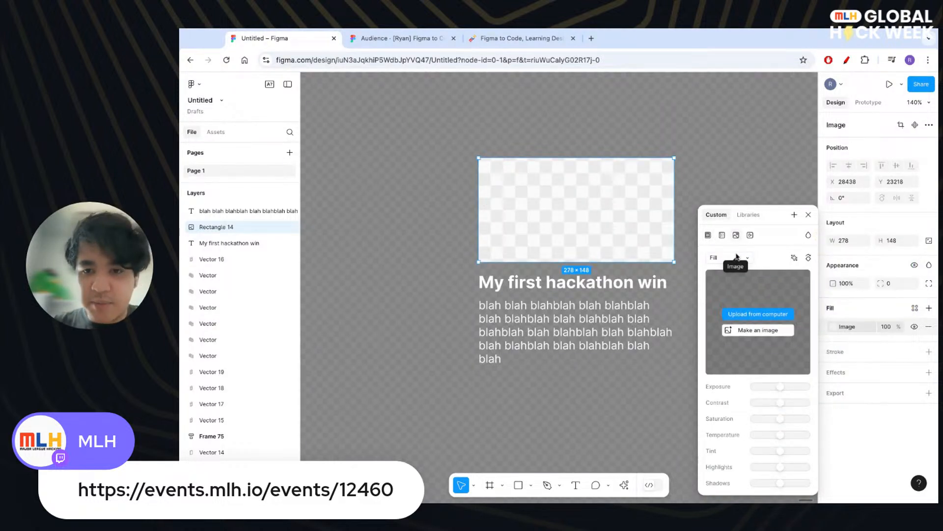
left_click(744, 316)
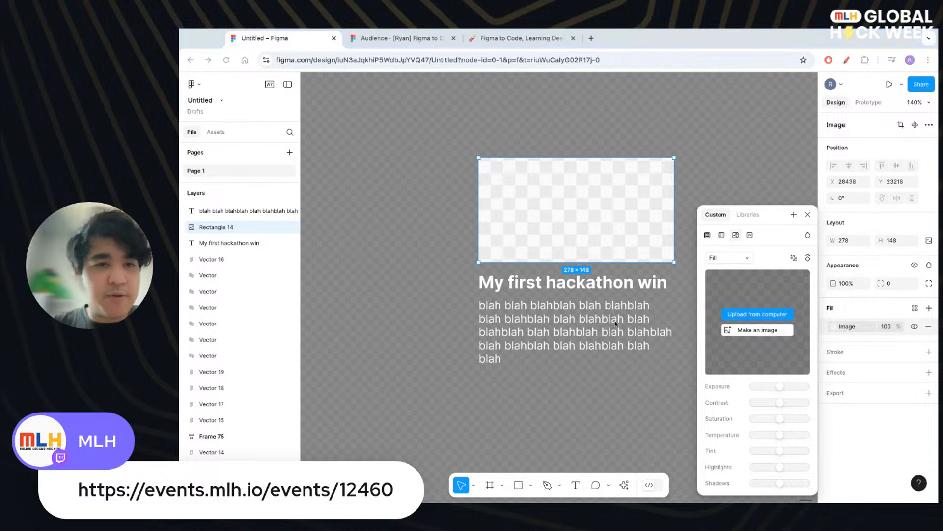
- Generate an AI image for the rectangle with the prompt "make an image of a hackathon project website"
left_click(749, 330)
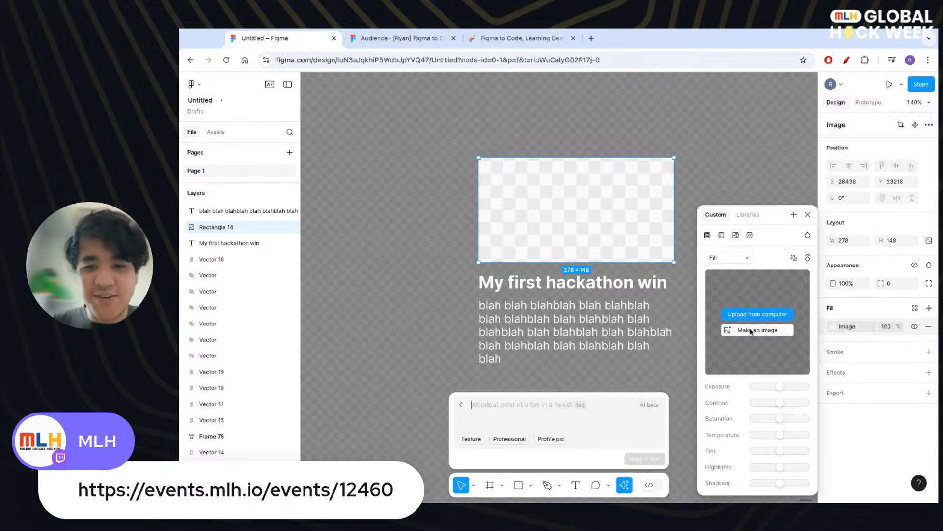
type("make")
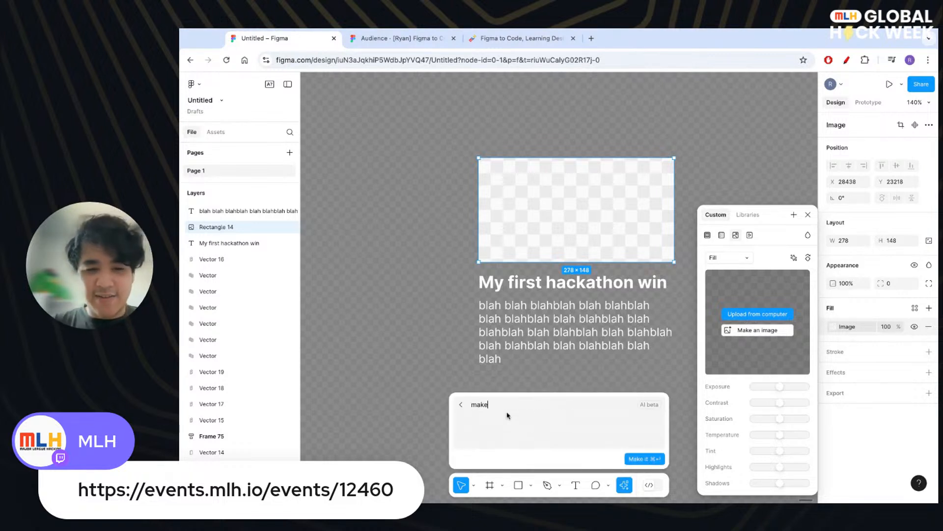
type(" an image of a ")
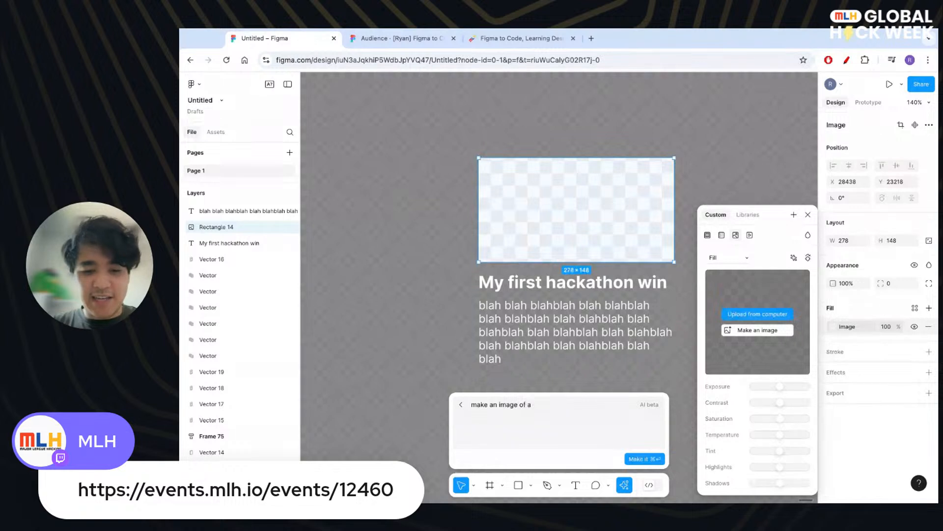
type("googl")
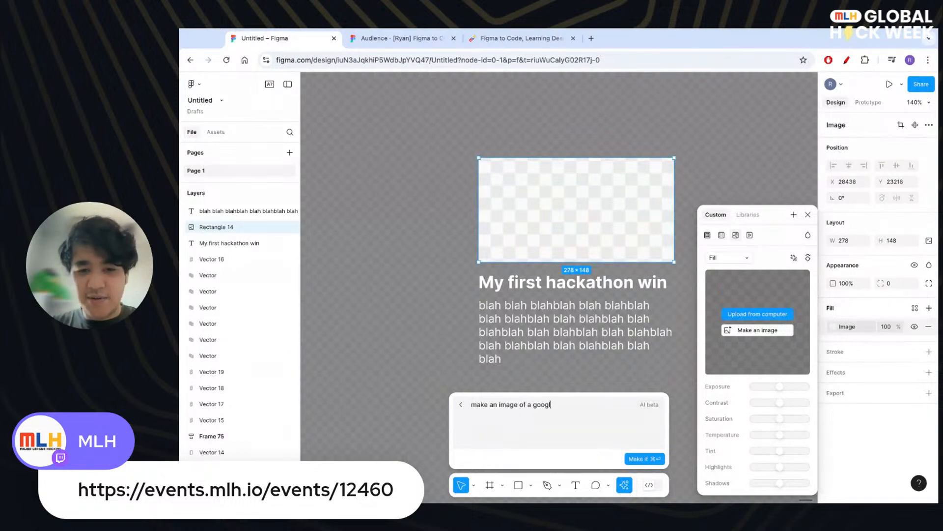
key("ctrl+shift+Left")
type("hackathon p")
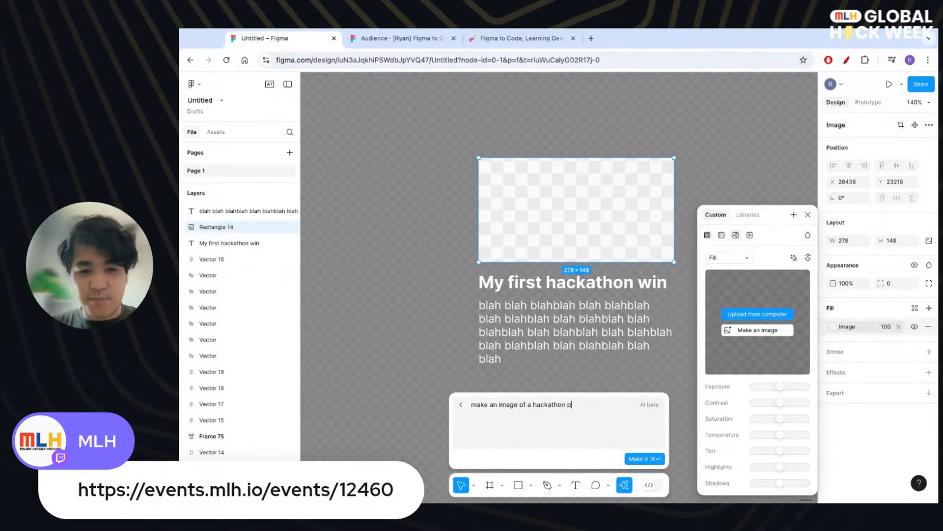
type("roject website")
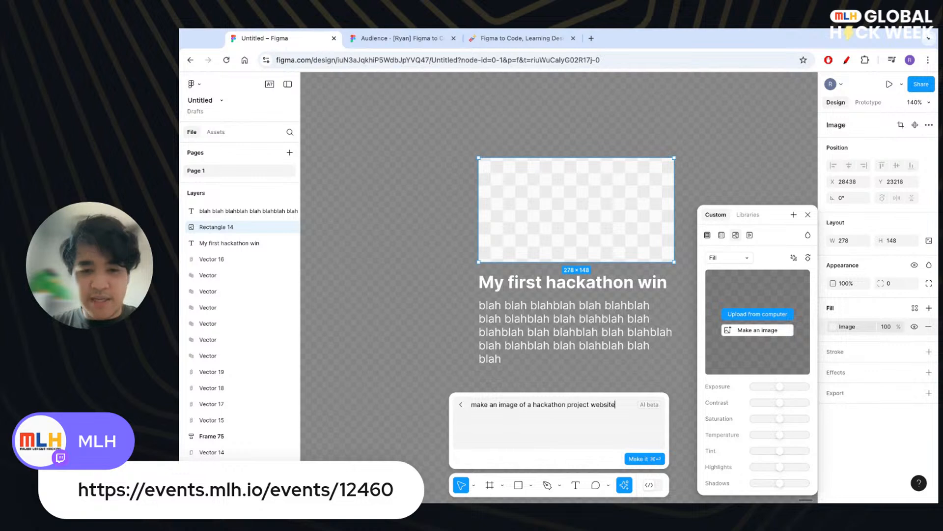
left_click(643, 458)
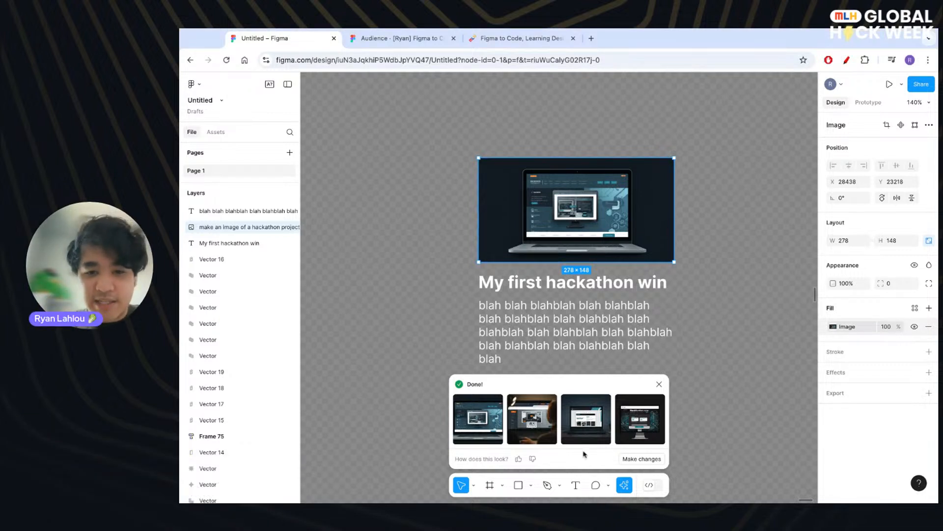
- Preview the generated image variants, keep the fourth one with the desktop monitor, and close the results
left_click(541, 426)
left_click(563, 423)
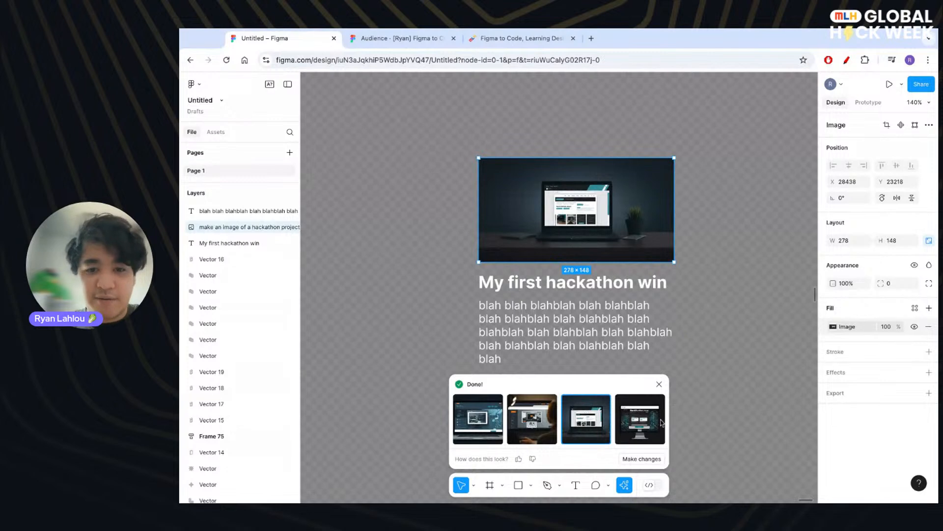
left_click(619, 420)
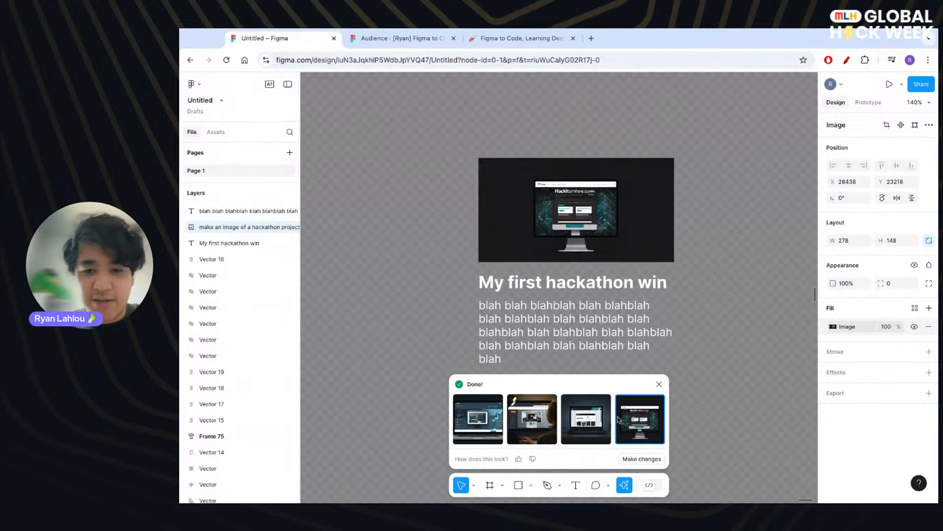
left_click(751, 288)
left_click(659, 384)
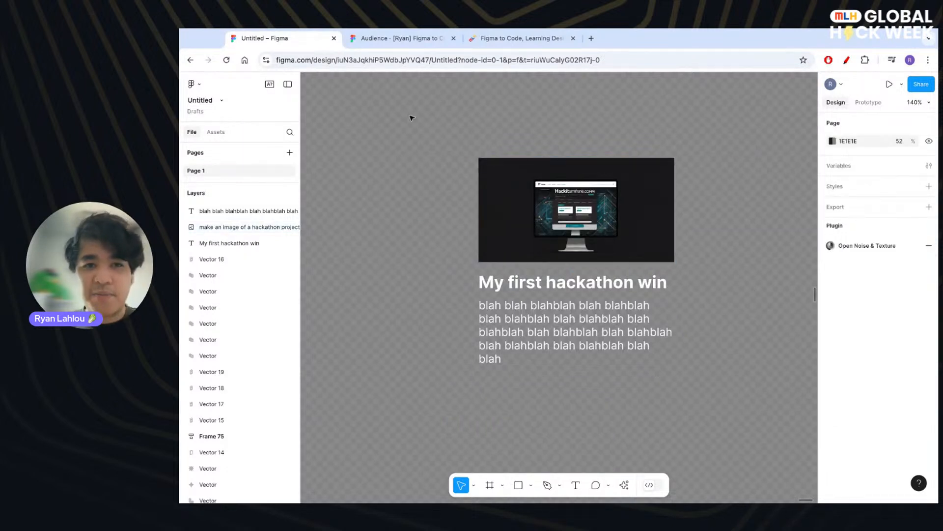
- Follow the deck's Create Frame slide and wrap the image, title and description together in a frame
left_click(413, 41)
key("Right")
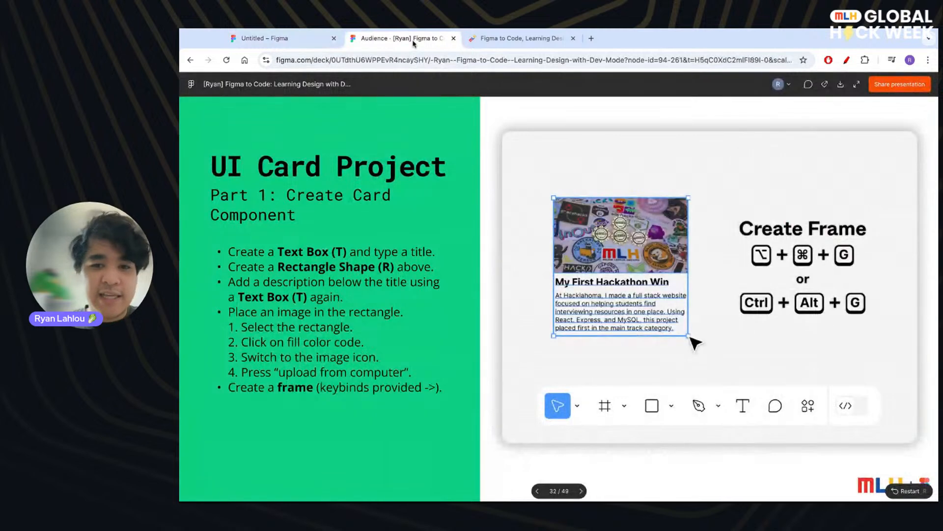
key("ctrl+shift+Tab")
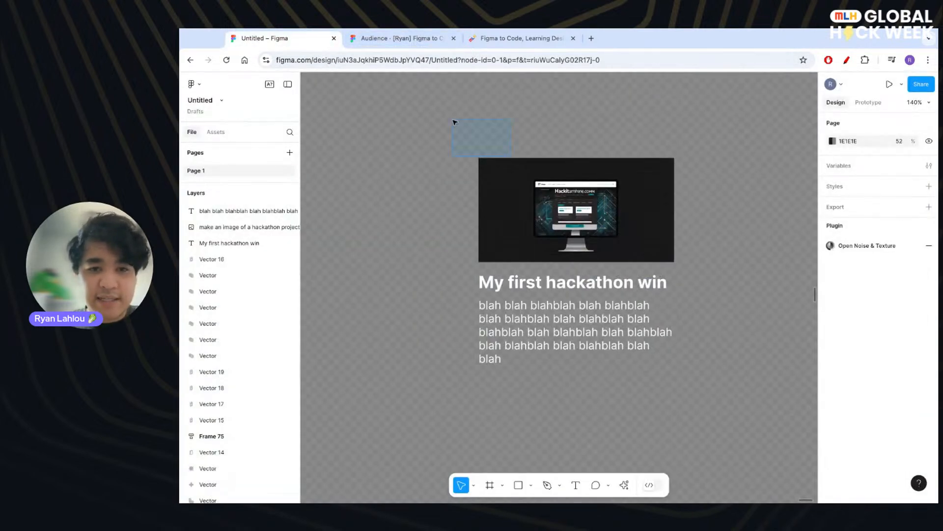
left_click_drag(455, 122, 683, 378)
key("ctrl+Tab")
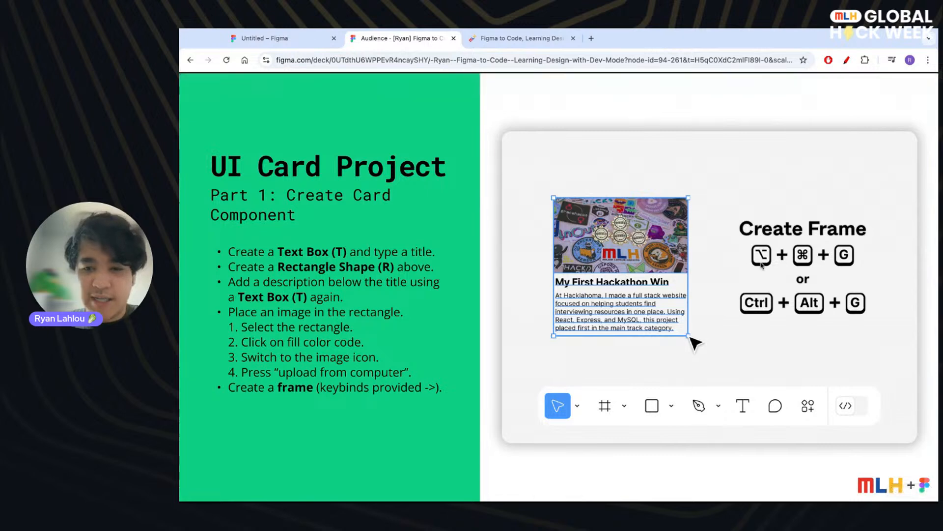
key("ctrl+shift+Tab")
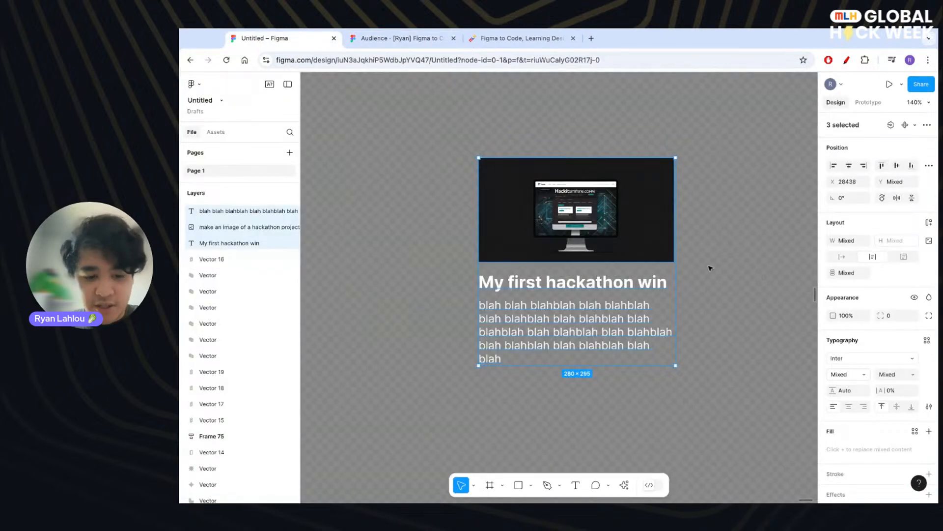
key("ctrl+alt+g")
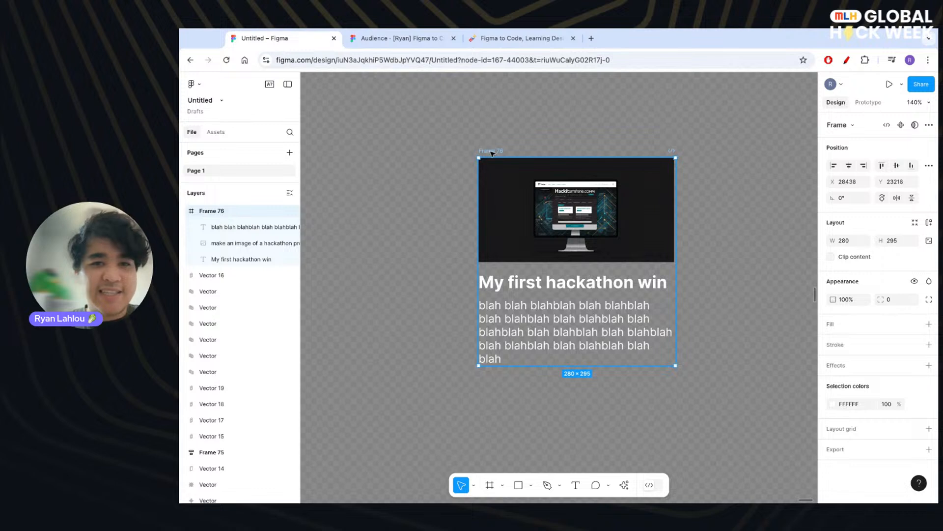
- Advance the deck to the Use Auto Layout slide and apply auto layout to the card frame
key("ctrl+Tab")
key("Right")
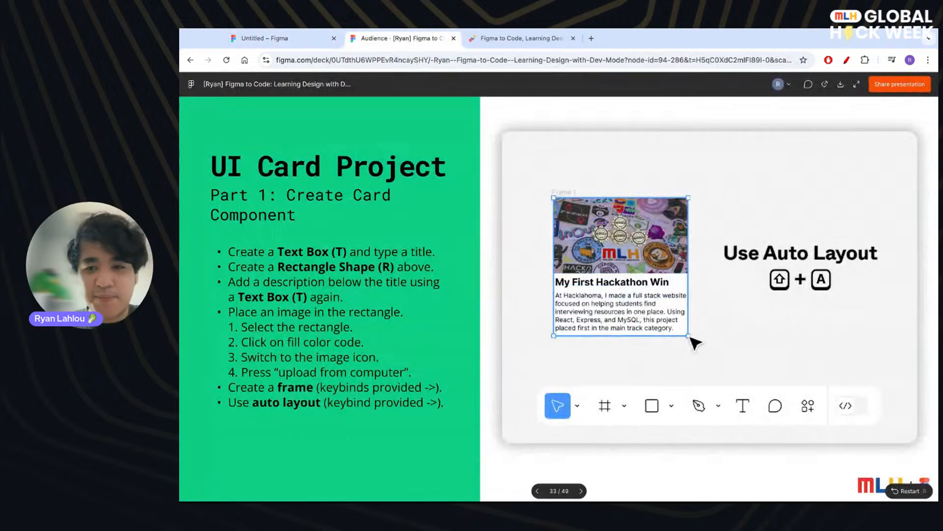
key("ctrl+shift+Tab")
key("shift+a")
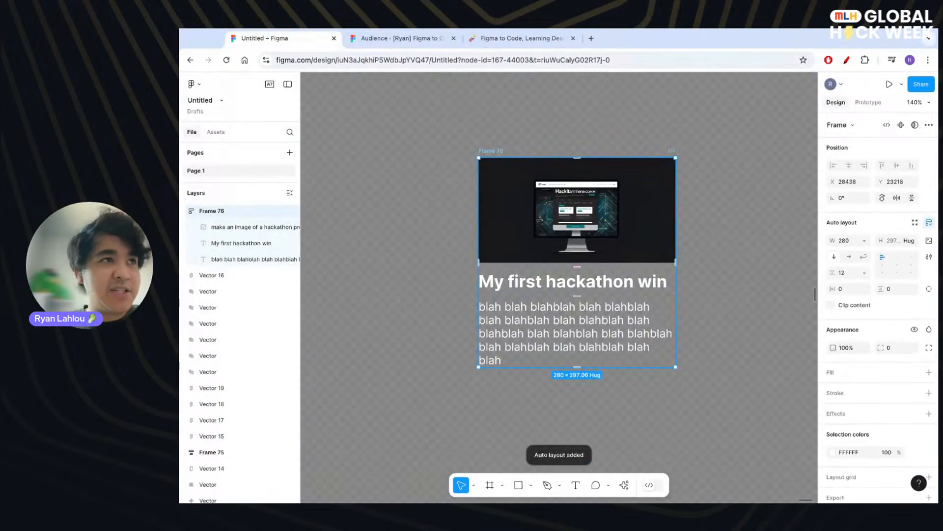
- Advance the deck to the styling slide, set the card frame's height to Hug contents and its width to 360
key("ctrl+Tab")
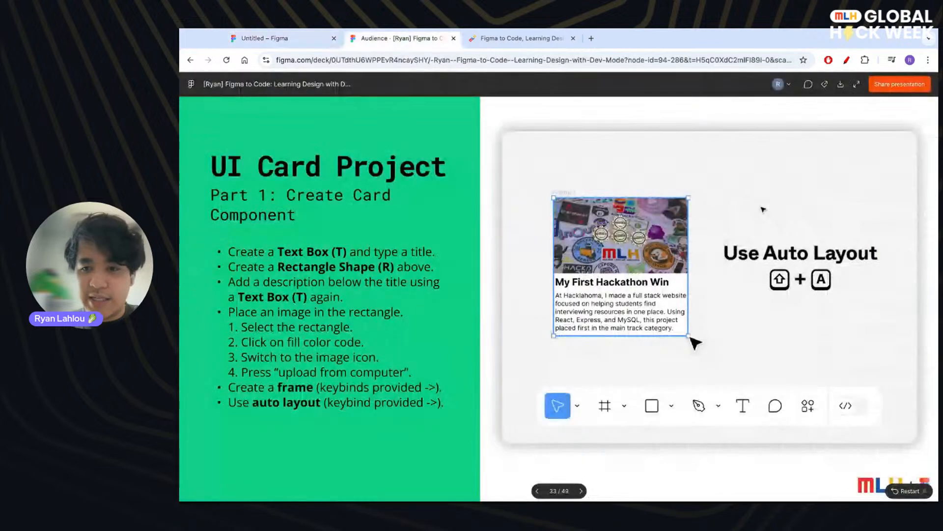
key("Right")
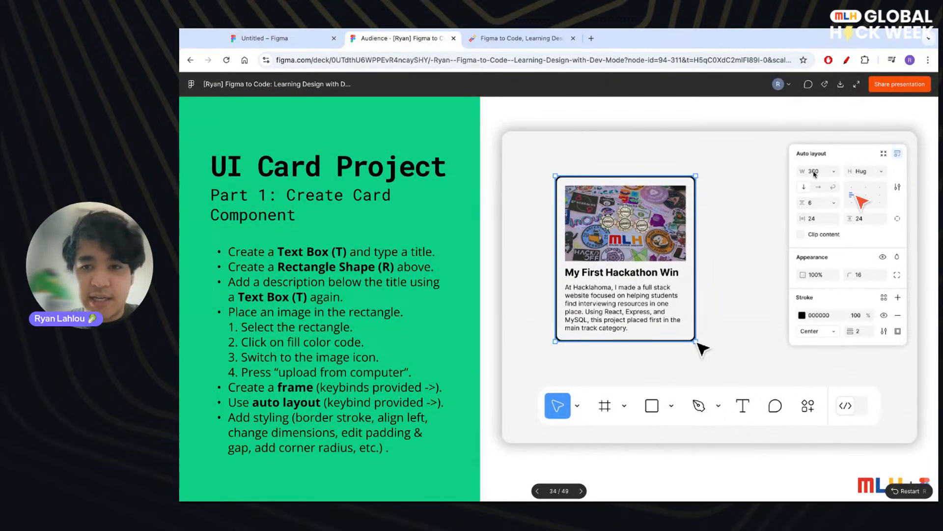
key("ctrl+shift+Tab")
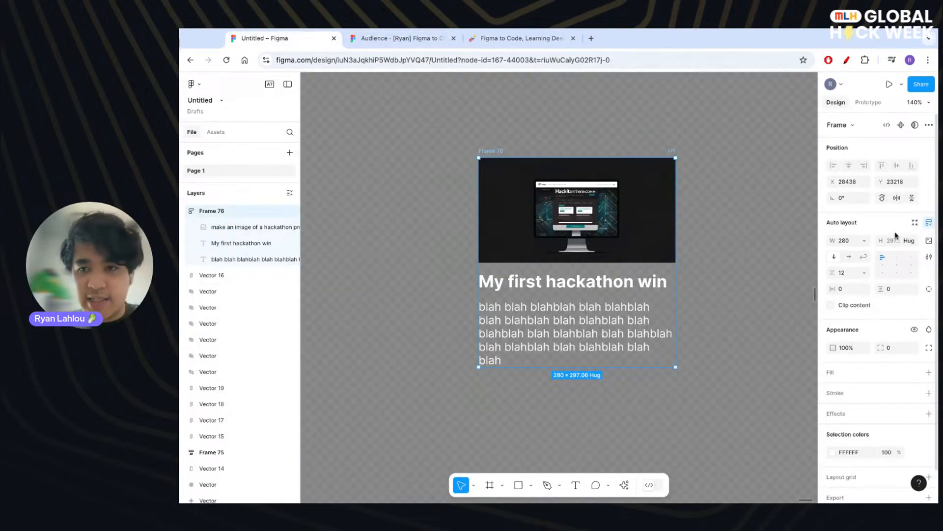
left_click(915, 241)
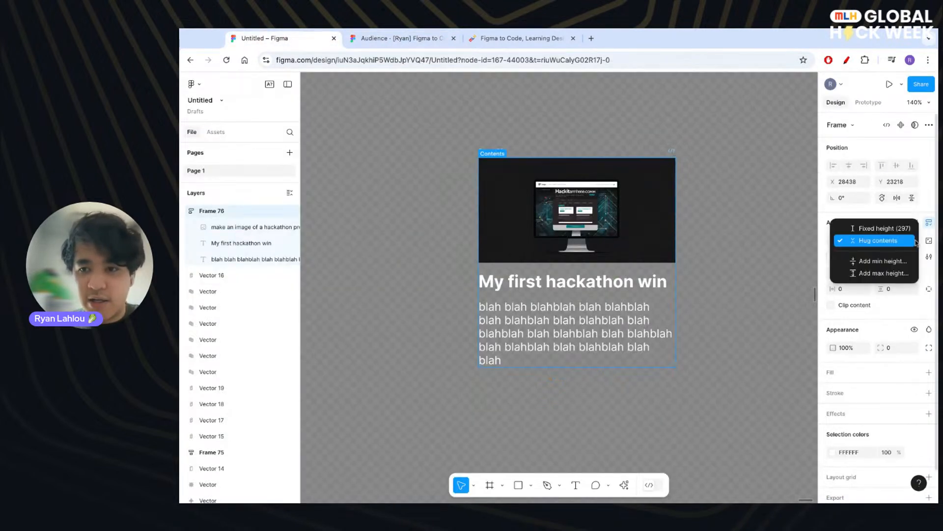
left_click(886, 243)
left_click(854, 243)
type("360")
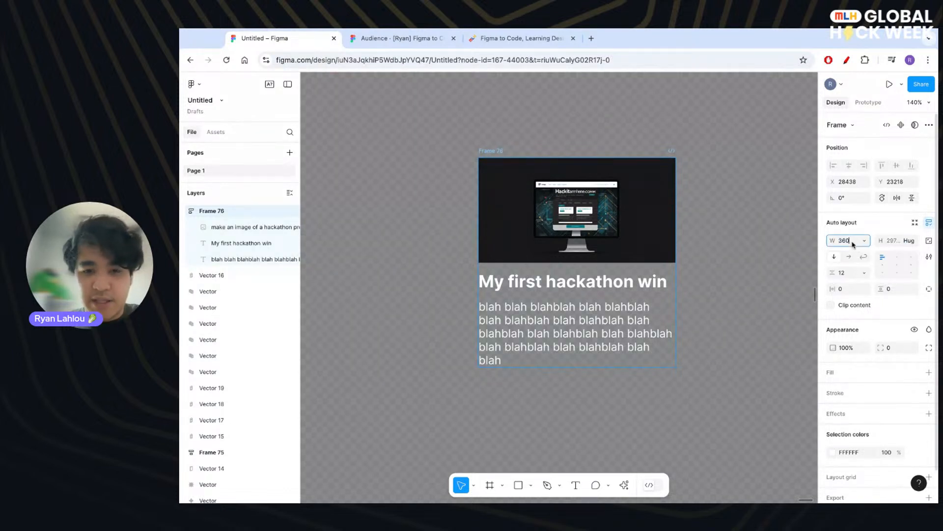
key("Return")
- Check the gap value on the styling slide and set the card frame's vertical gap between items to 6
key("ctrl+Tab")
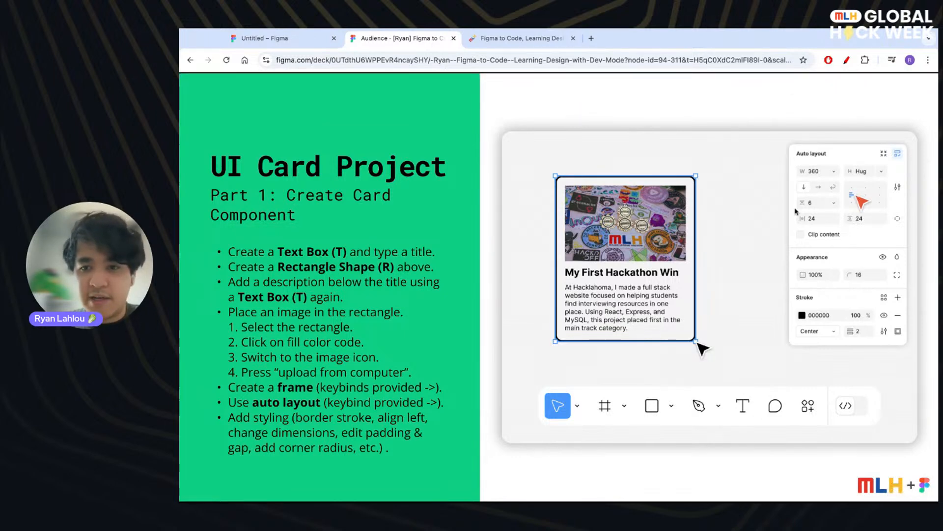
key("ctrl+shift+Tab")
left_click(846, 272)
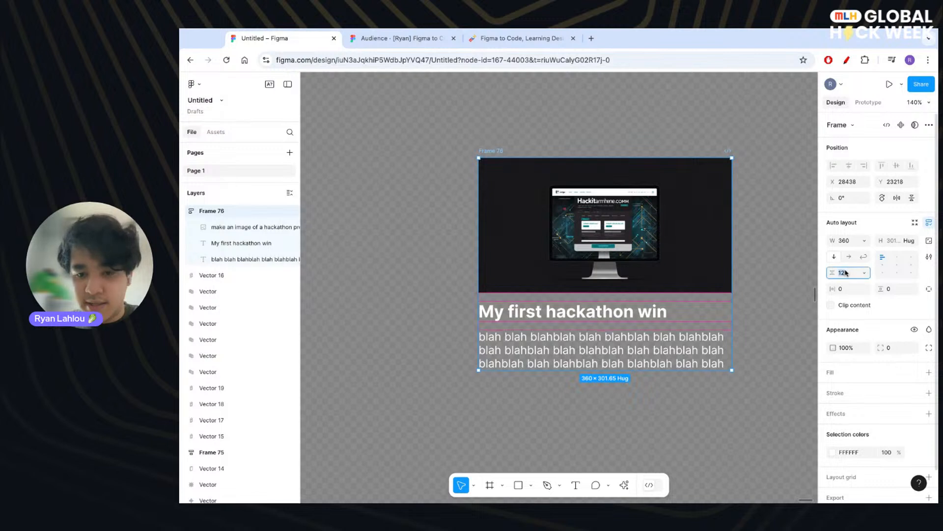
type("6")
key("Return")
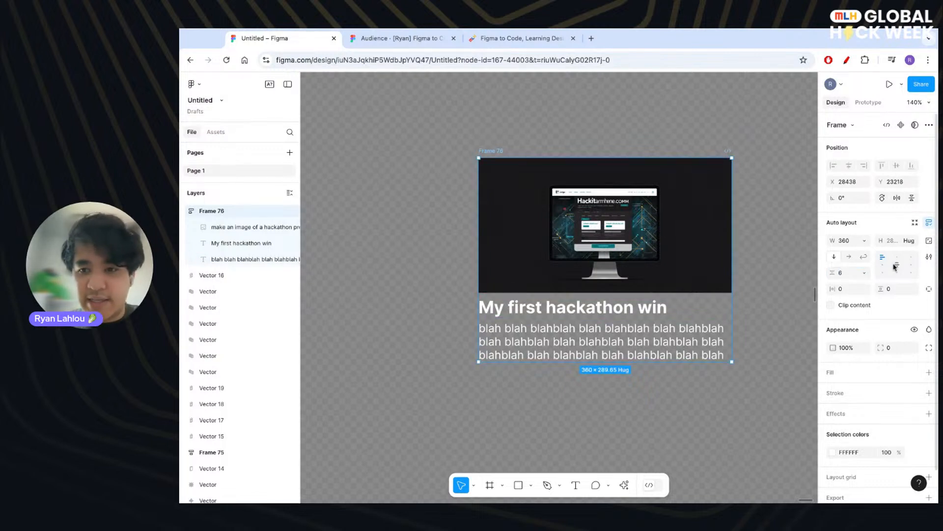
- Match the styling slide by aligning the card frame's contents middle-left with horizontal and vertical padding of 24, and return to the slide
key("ctrl+Tab")
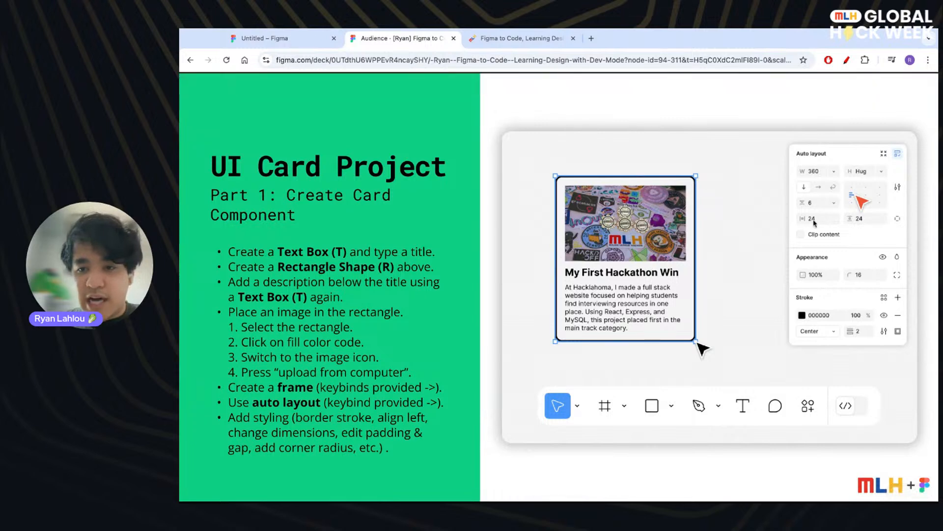
key("ctrl+shift+Tab")
left_click(890, 289)
type("0")
key("Return")
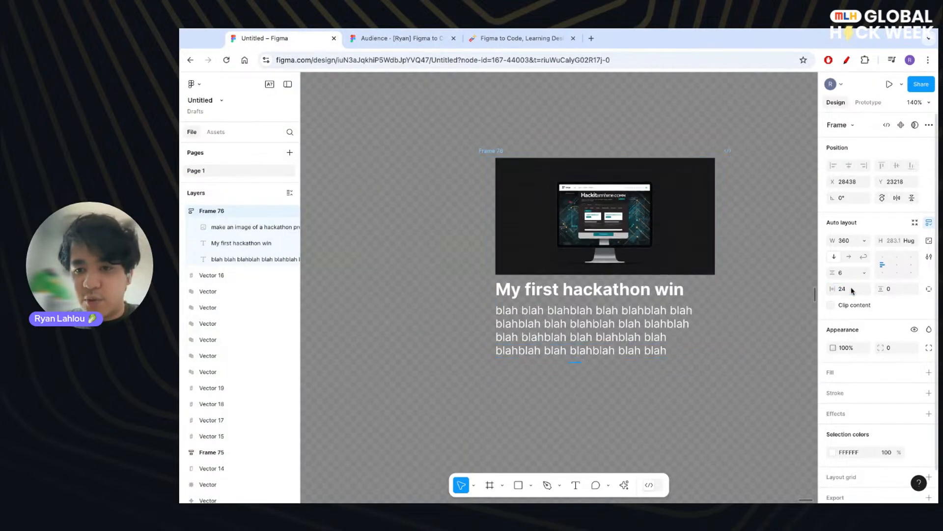
key("ctrl+z")
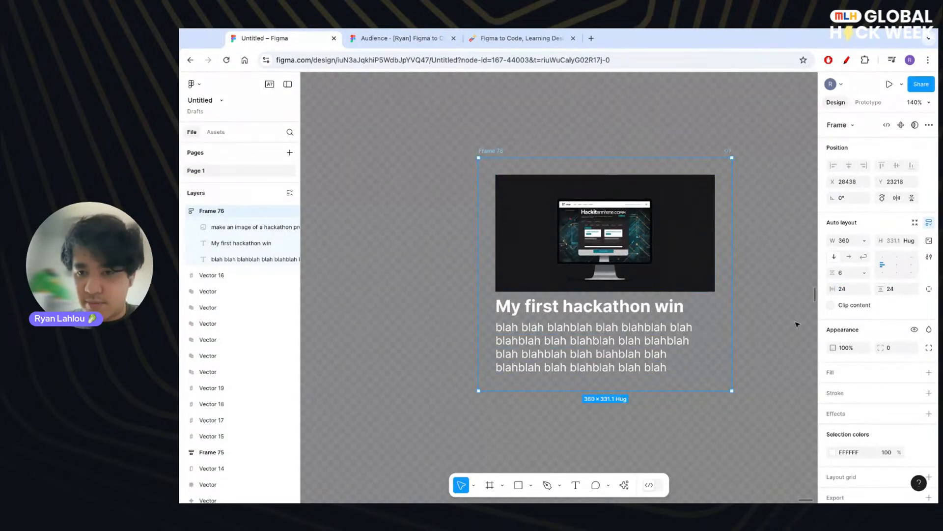
key("ctrl+Tab")
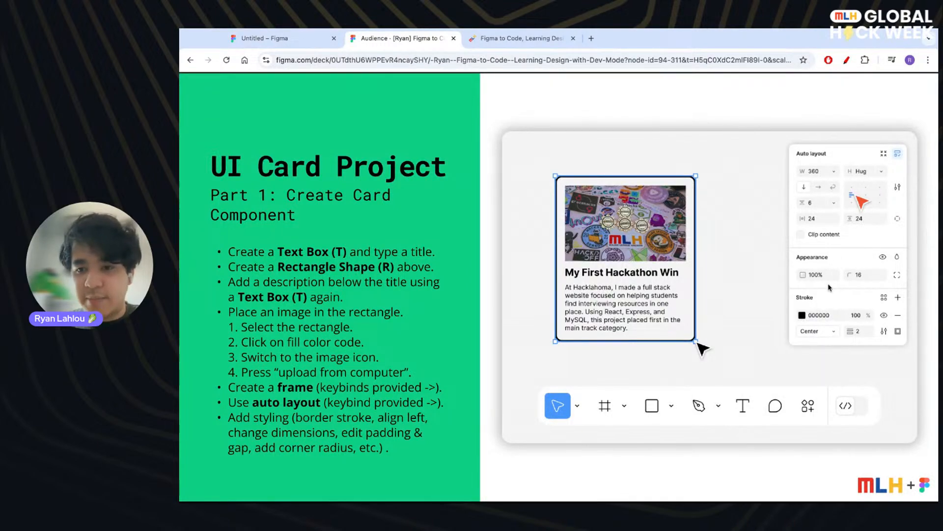
- Return to the design file and set the card frame's corner radius to 16
key("ctrl+shift+Tab")
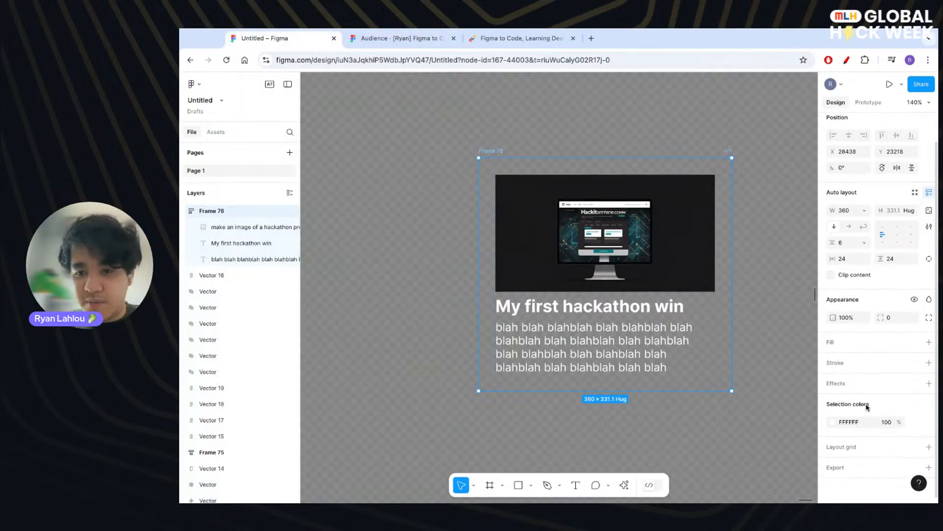
left_click(890, 317)
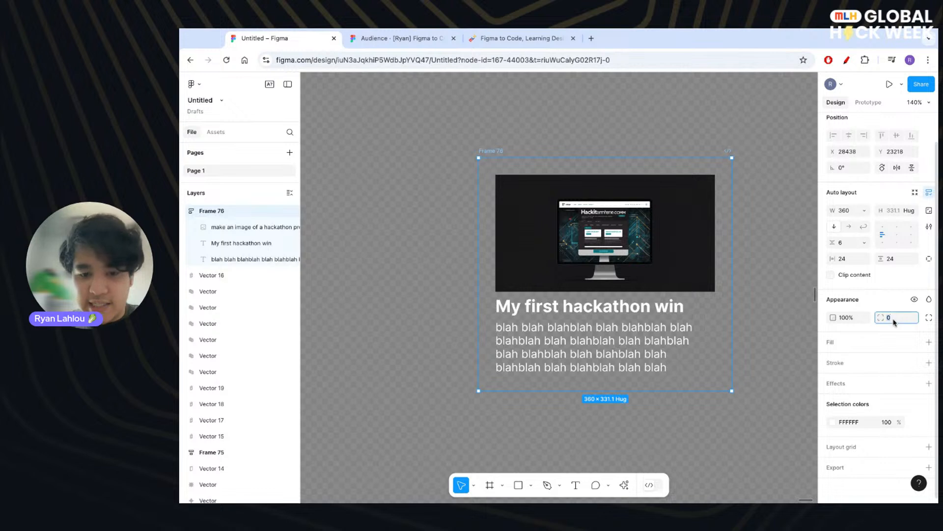
type("16")
key("Return")
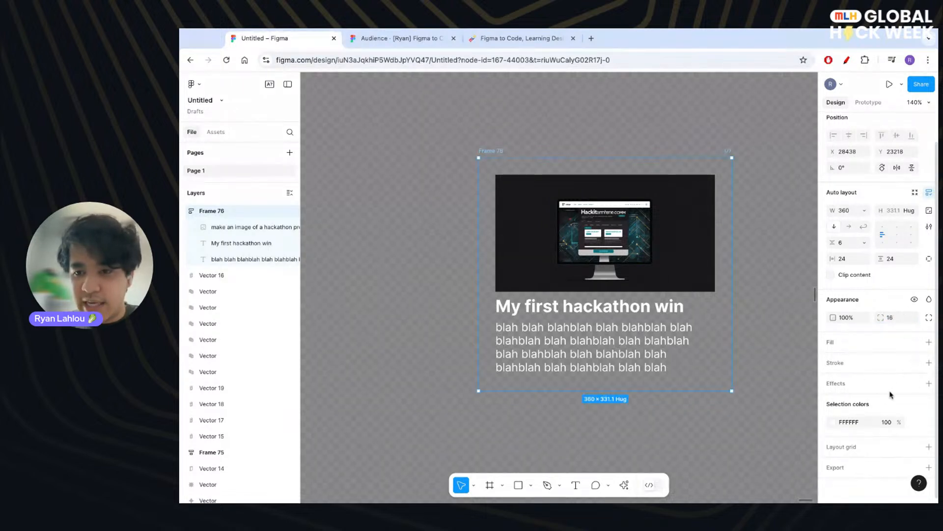
- Give the card frame a black 000000 stroke with weight 2 and Center position
left_click(901, 368)
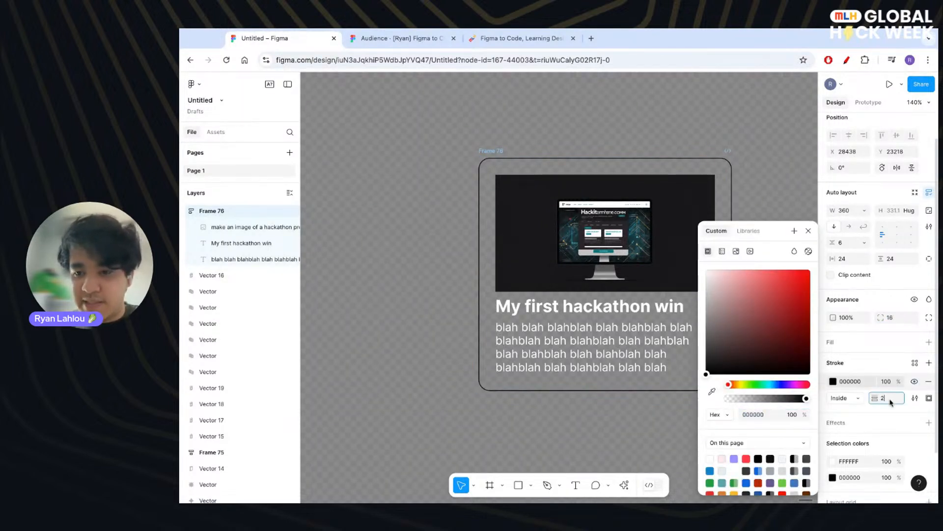
left_click(856, 397)
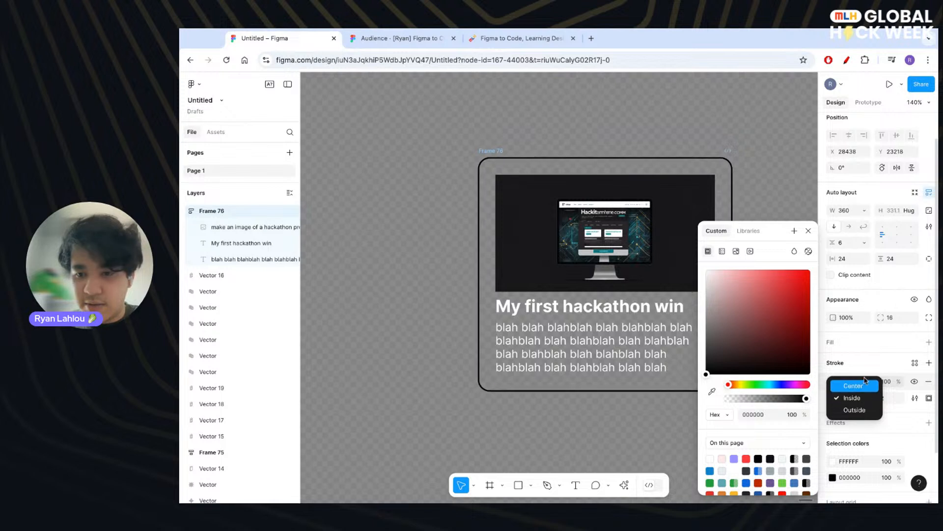
left_click(864, 384)
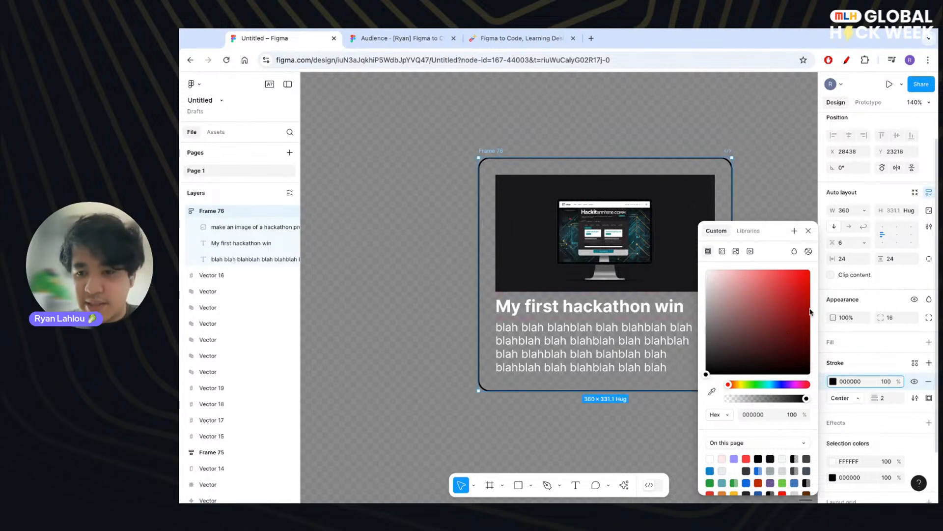
- Add a white FFFFFF fill to the card frame and recolor the title and description text to 000000
left_click(929, 342)
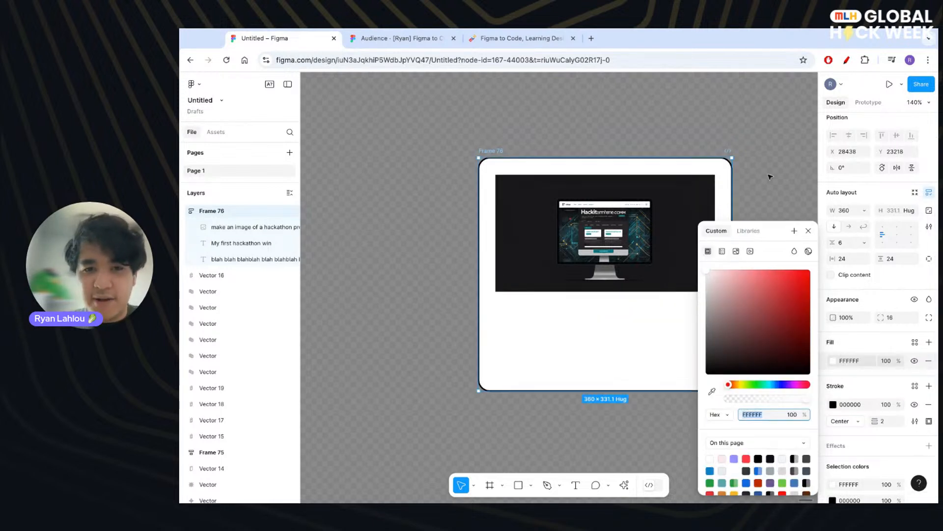
left_click(560, 307)
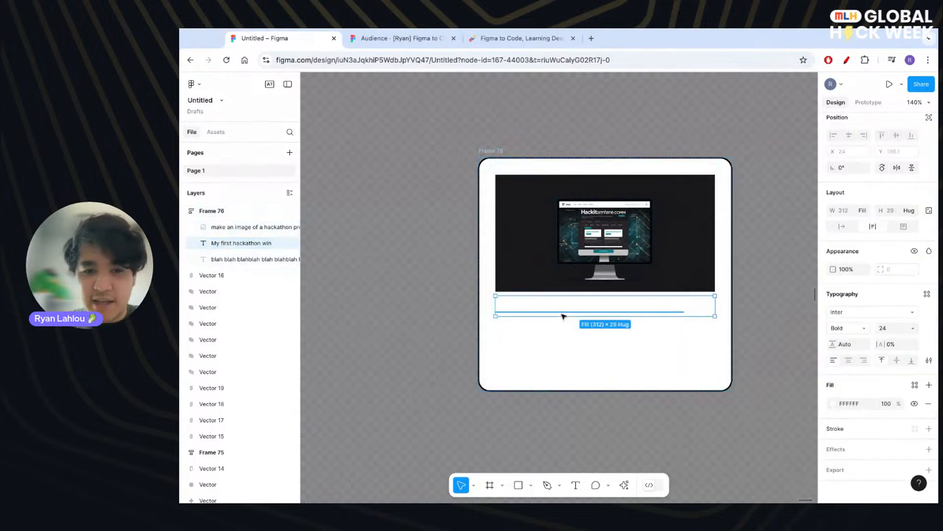
left_click(560, 340, "shift")
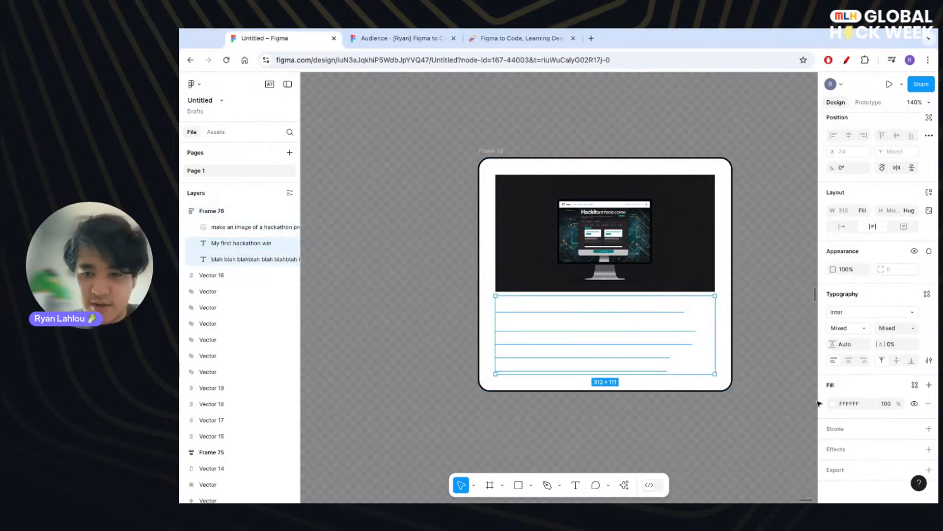
left_click(846, 403)
type("000000")
key("Return")
left_click(770, 264)
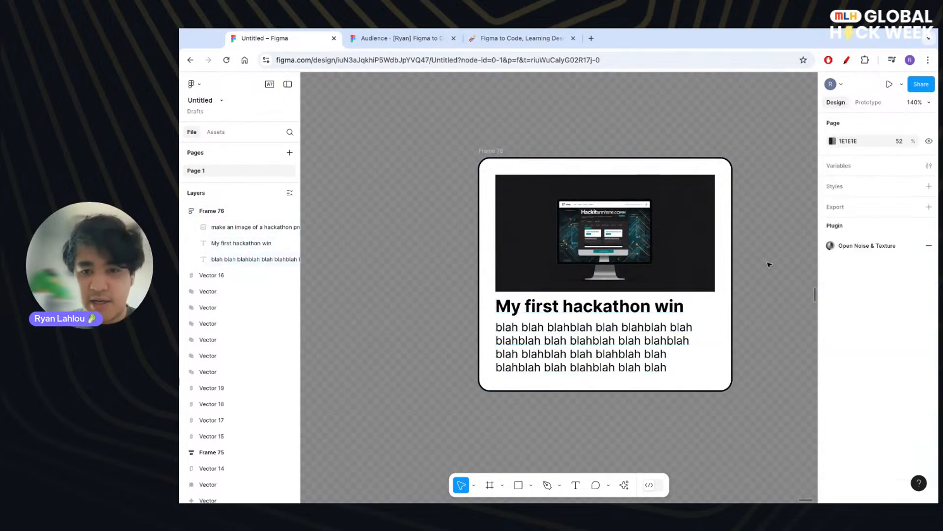
- Select the card frame, then compare it with the styling slide and advance the deck to the Part 2 Create Card Container slide
left_click(485, 162)
key("ctrl+Tab")
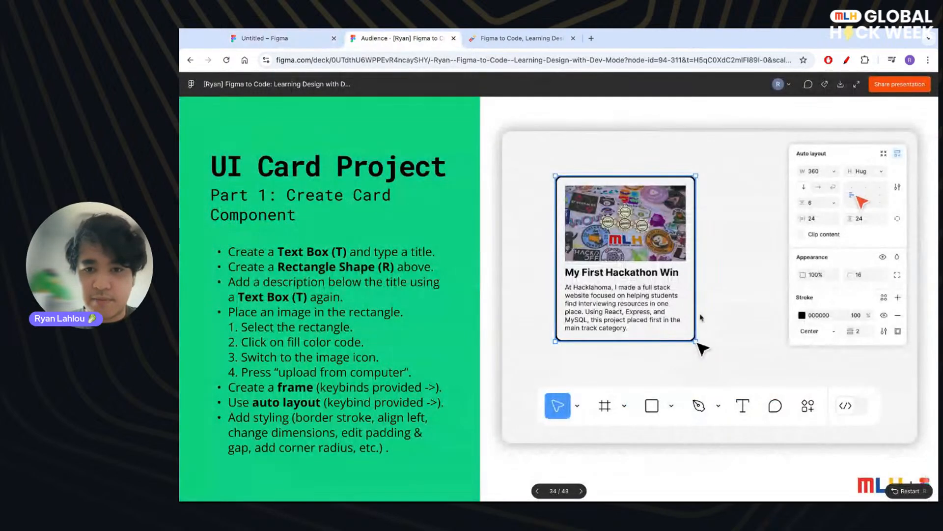
key("Right")
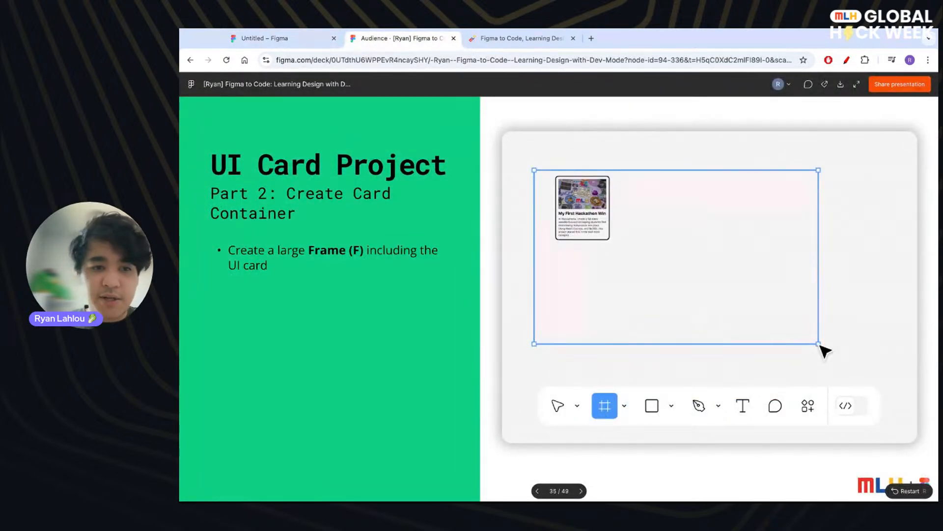
key("ctrl+shift+Tab")
key("ctrl+Tab")
key("Left")
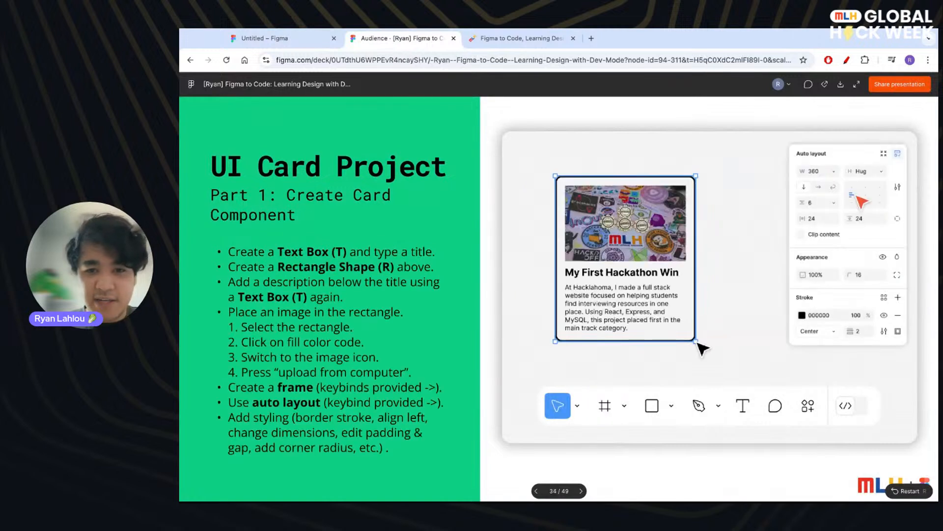
key("Right")
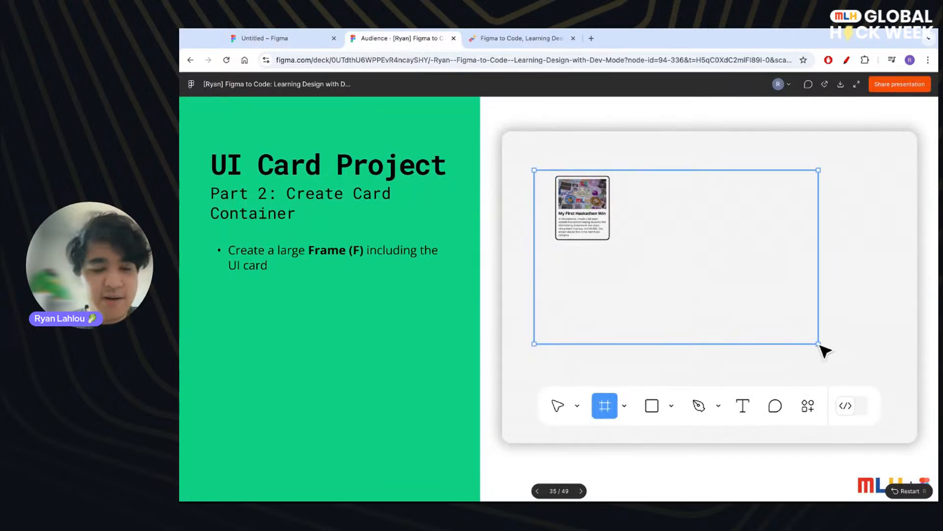
- Back in the design file, draw a large container frame about 2312 × 1396 around the card
key("ctrl+shift+Tab")
scroll(428, 339, "down", 5)
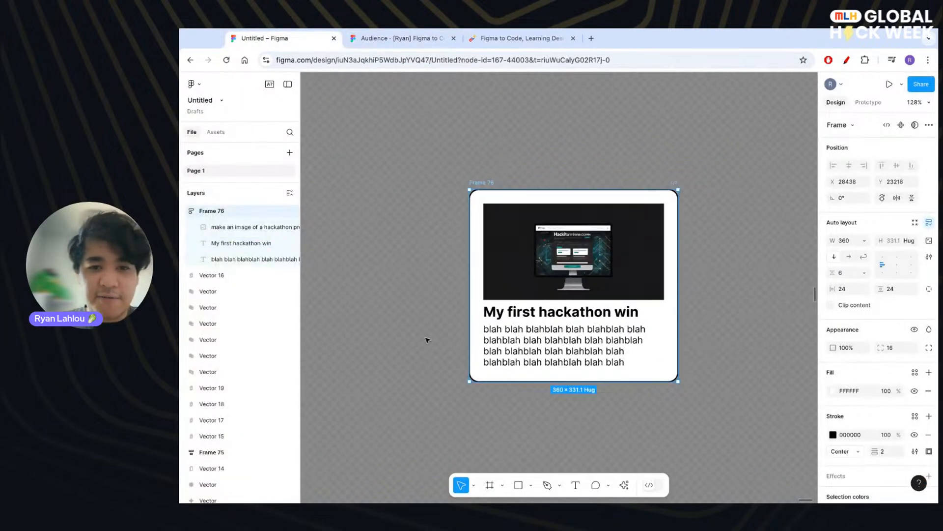
scroll(532, 462, "down", 2)
left_click(489, 486)
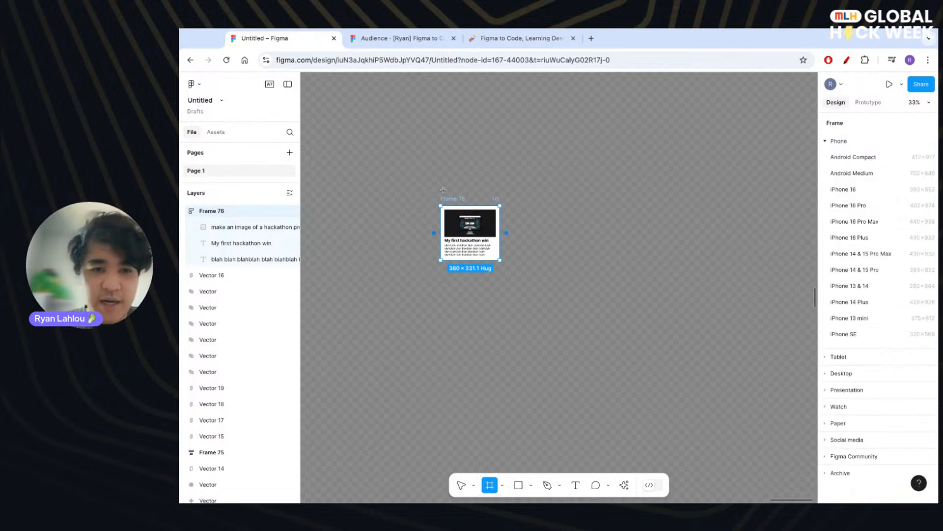
left_click_drag(412, 173, 792, 403)
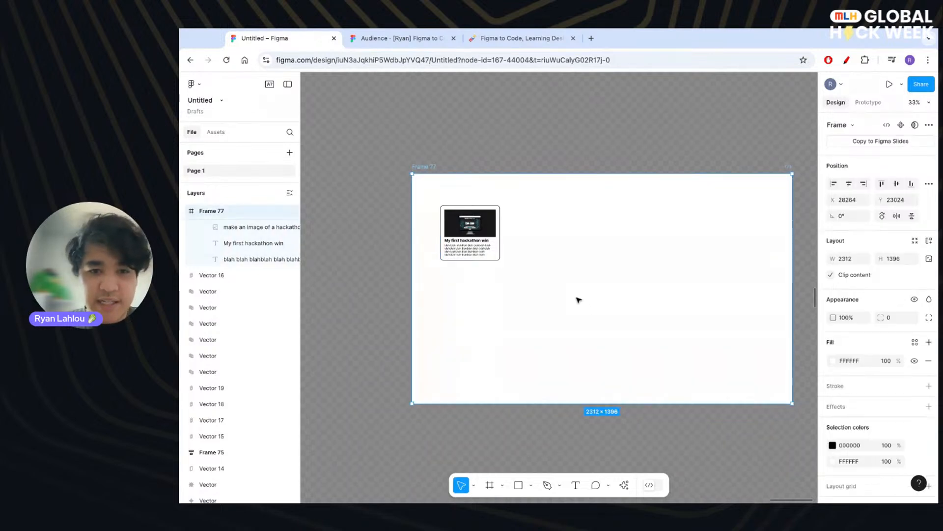
left_click(454, 210)
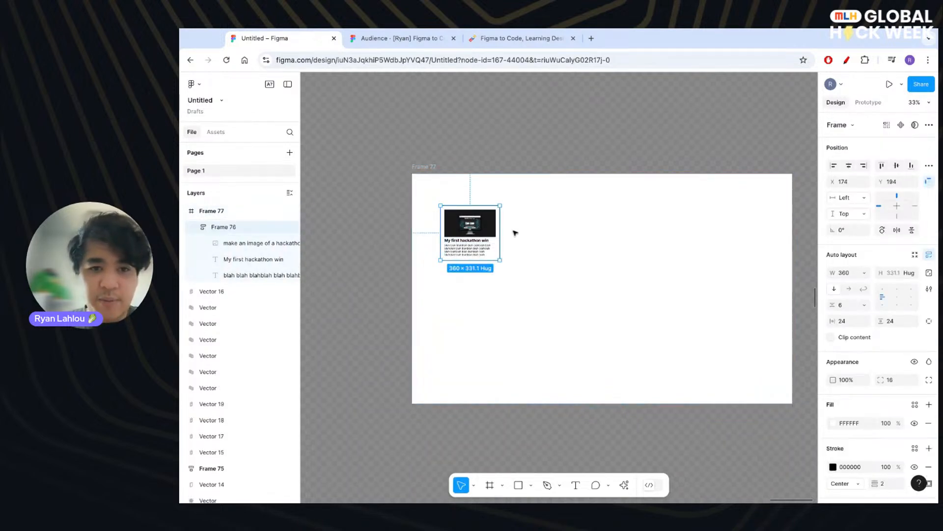
left_click(566, 219)
- Apply auto layout to the container frame, try enlarging it freehand, and undo the resize
left_click(428, 168)
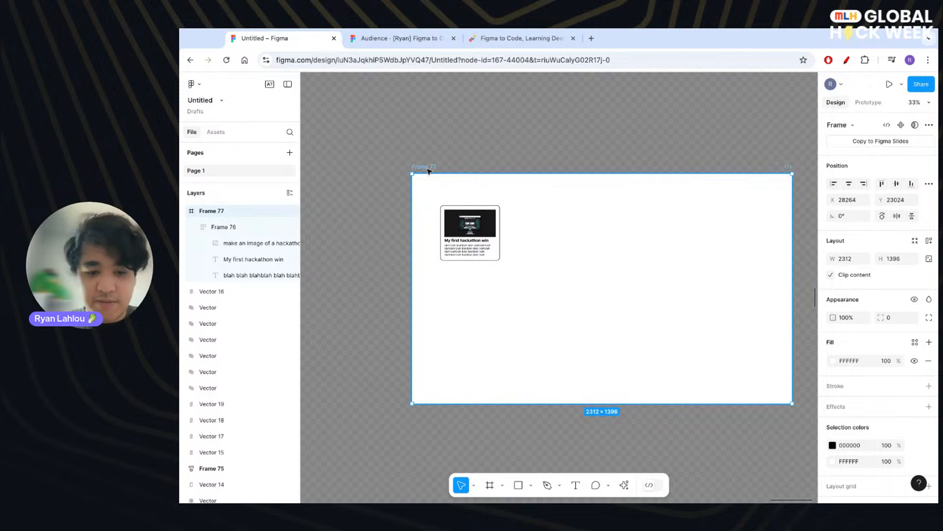
key("shift+a")
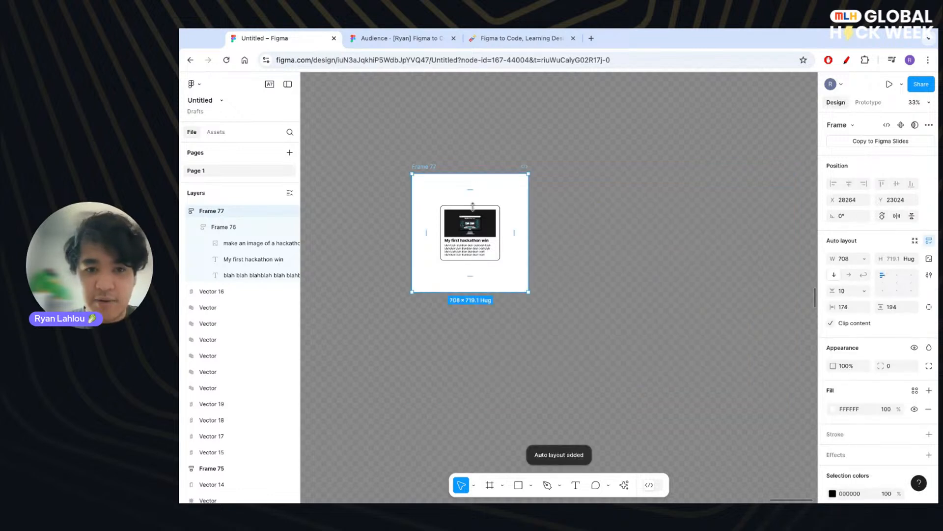
left_click_drag(528, 292, 726, 420)
key("ctrl+z")
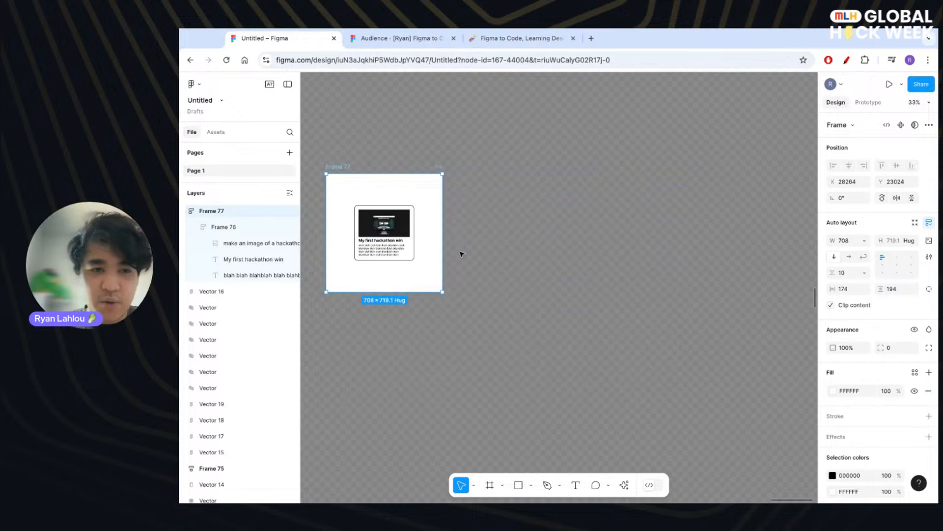
- Set the container frame's height to a fixed 200
left_click(913, 240)
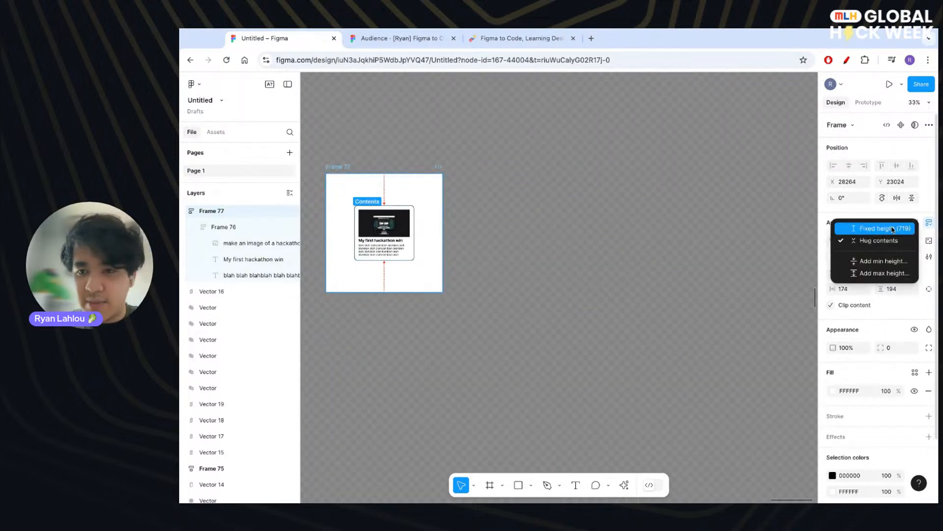
key("Escape")
left_click(890, 241)
type("200")
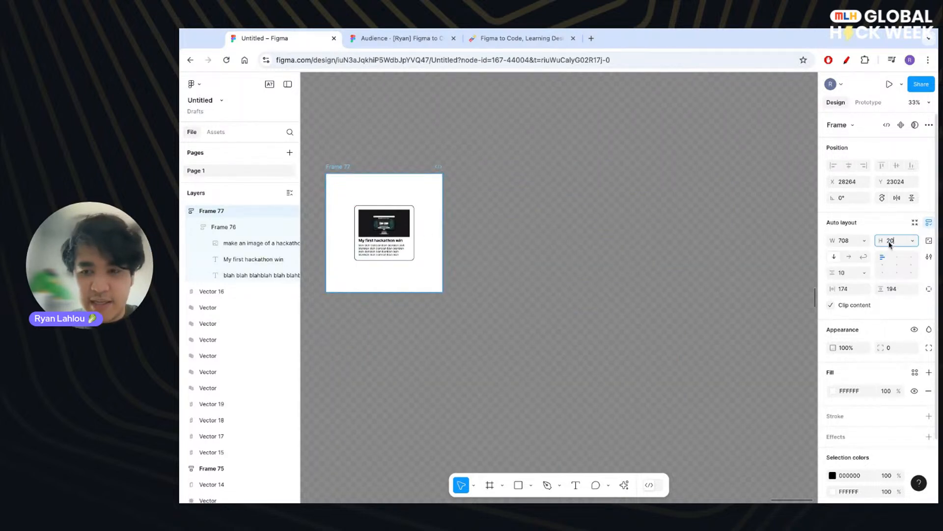
key("Return")
- Set the container frame's width to 1080 and its height to 720
left_click(844, 241)
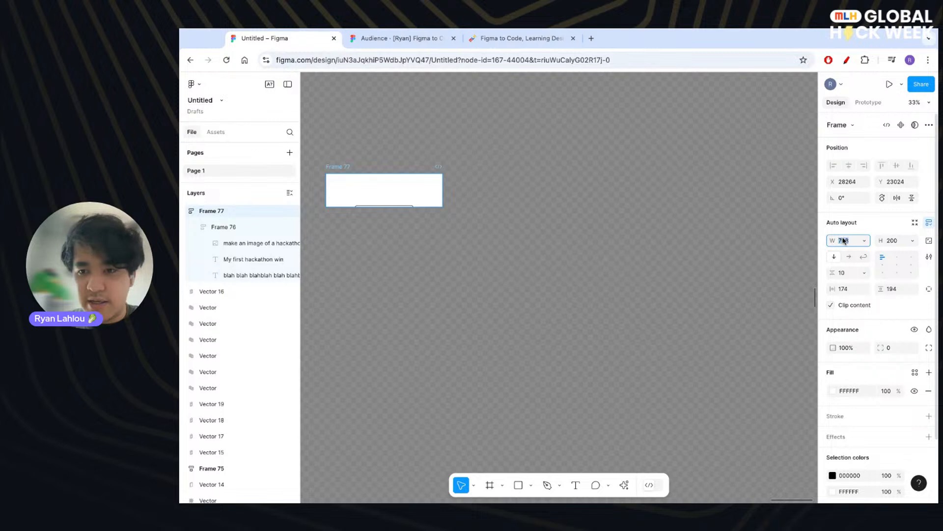
key("Tab")
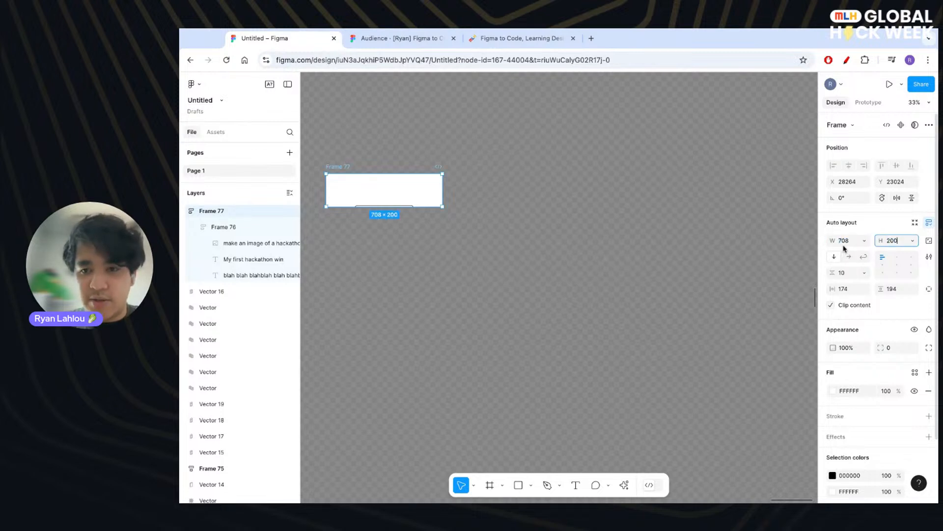
left_click(843, 245)
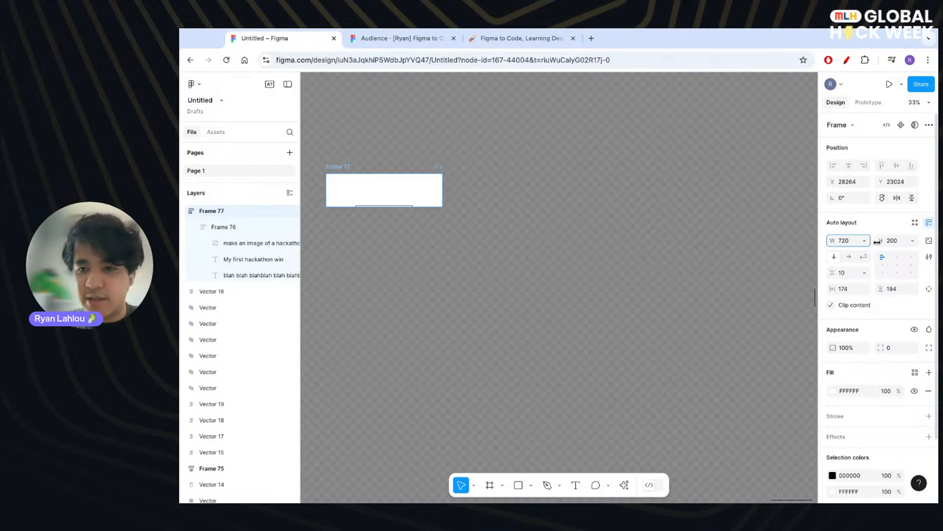
key("Return")
type("1080")
key("Return")
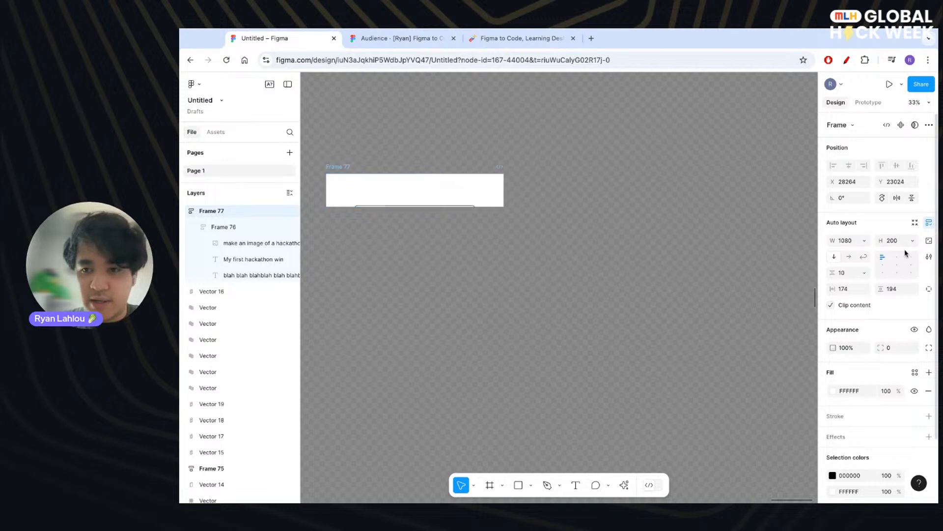
left_click(897, 241)
type("720")
key("Return")
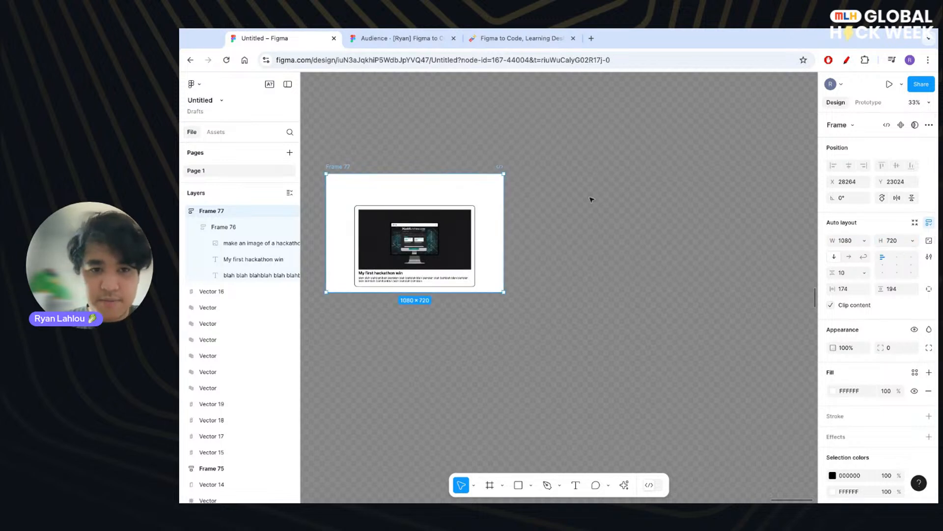
- Set the width of the card frame inside the container to a fixed 360
left_click(371, 258)
left_click(474, 254)
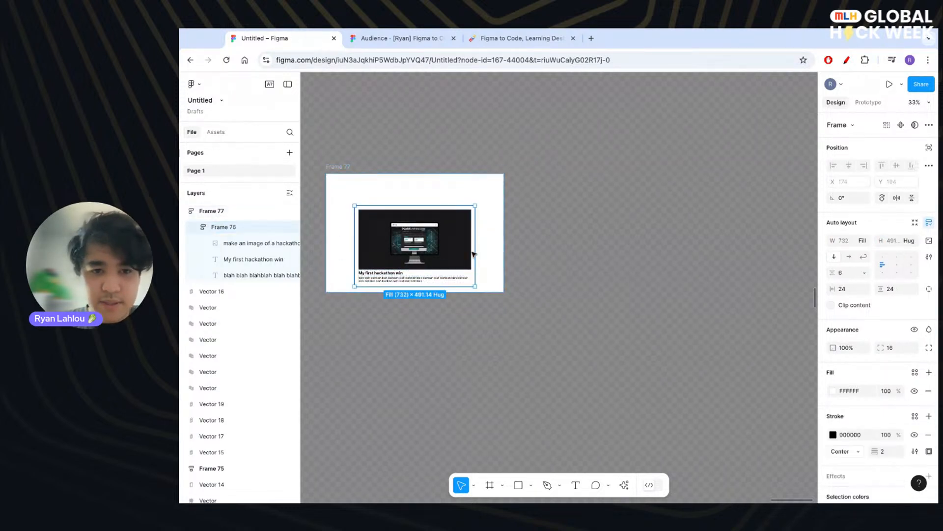
left_click(843, 240)
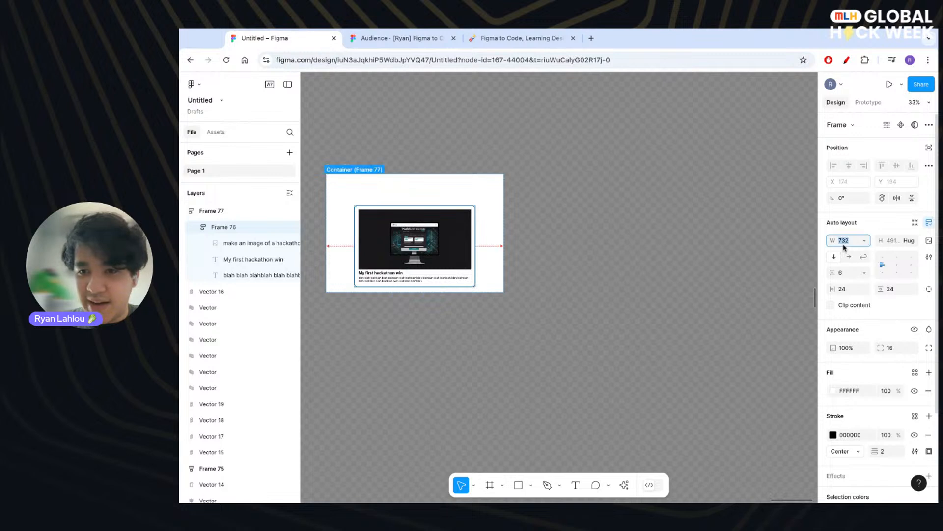
type("360")
key("Return")
- Enlarge the container frame freehand to about 2355 × 1417, leaving plenty of space around the card
left_click(462, 260)
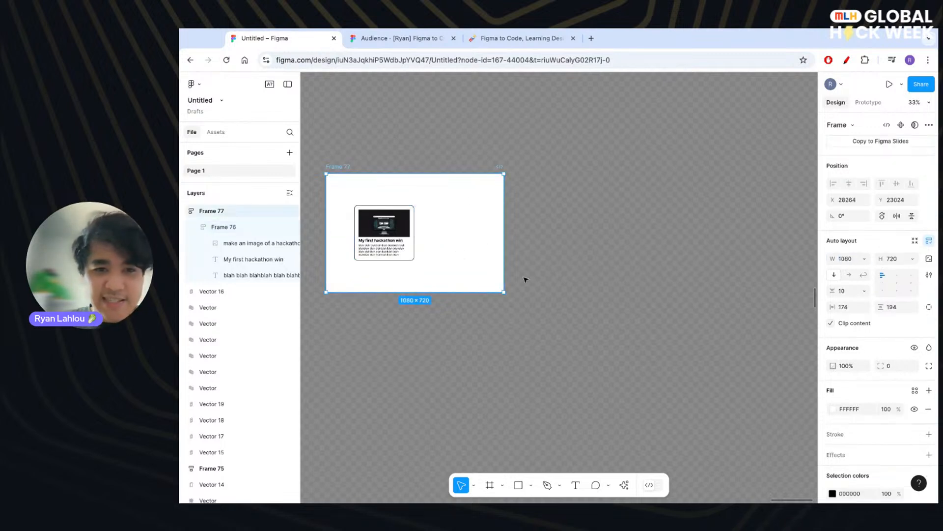
left_click_drag(504, 292, 714, 399)
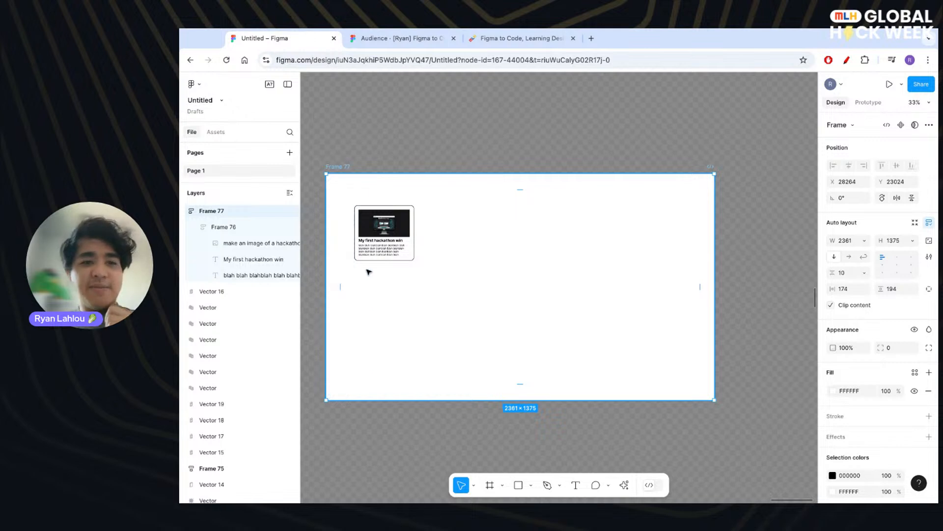
left_click(396, 218)
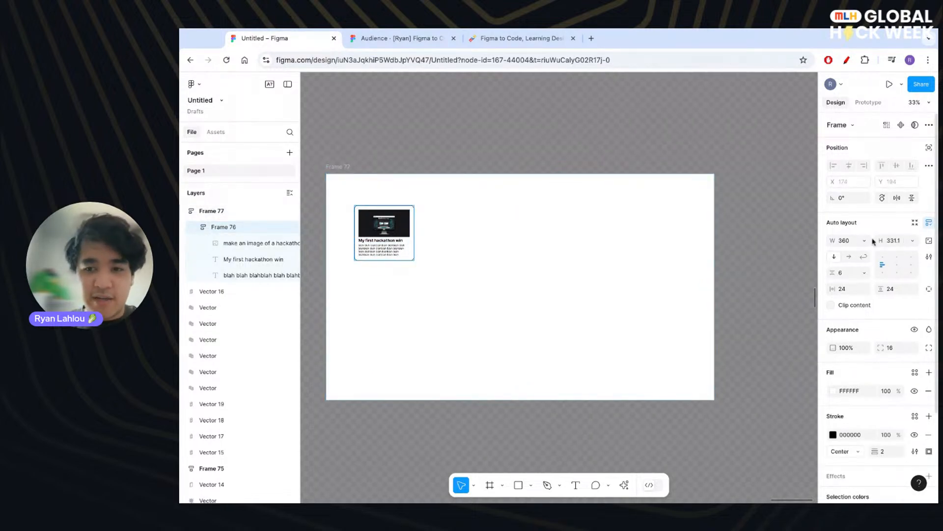
left_click(585, 273)
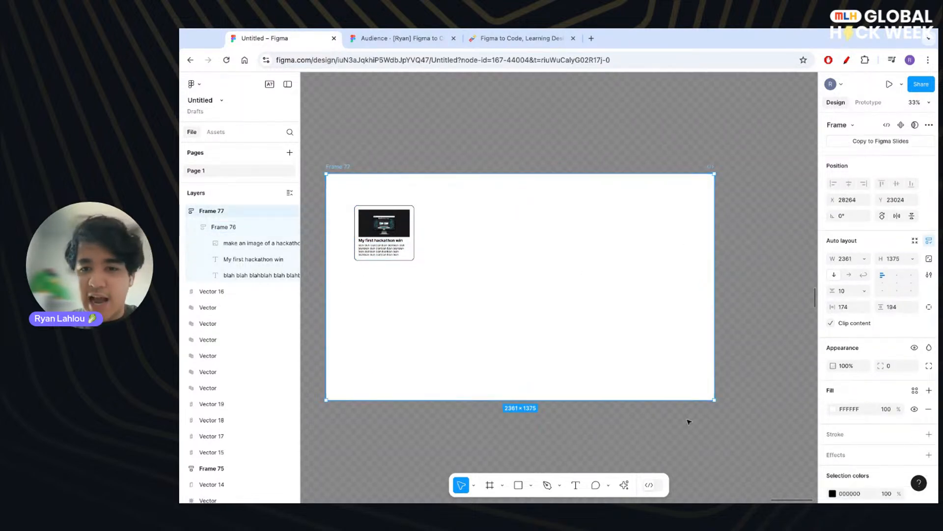
left_click_drag(714, 398, 713, 405)
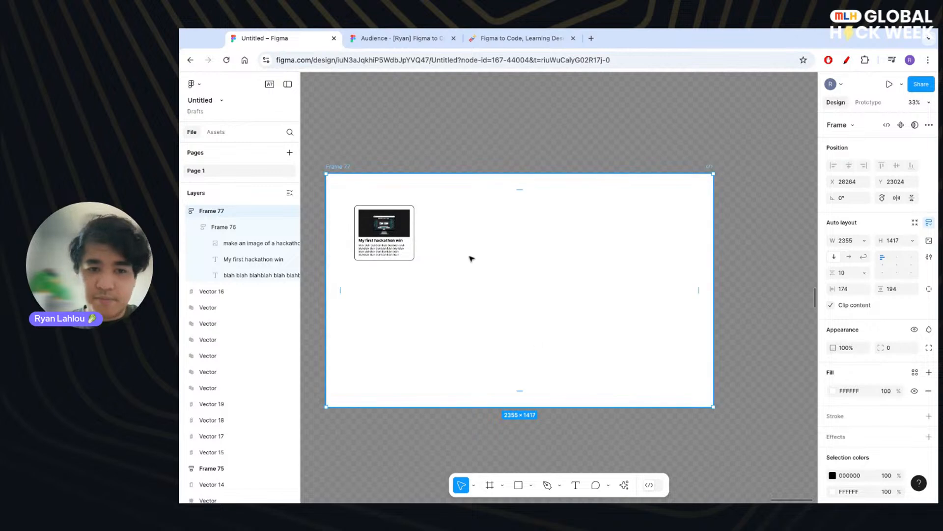
- Check the workshop slide and enable layout wrap on the container frame's auto layout
scroll(907, 186, "down", 1)
key("ctrl+Tab")
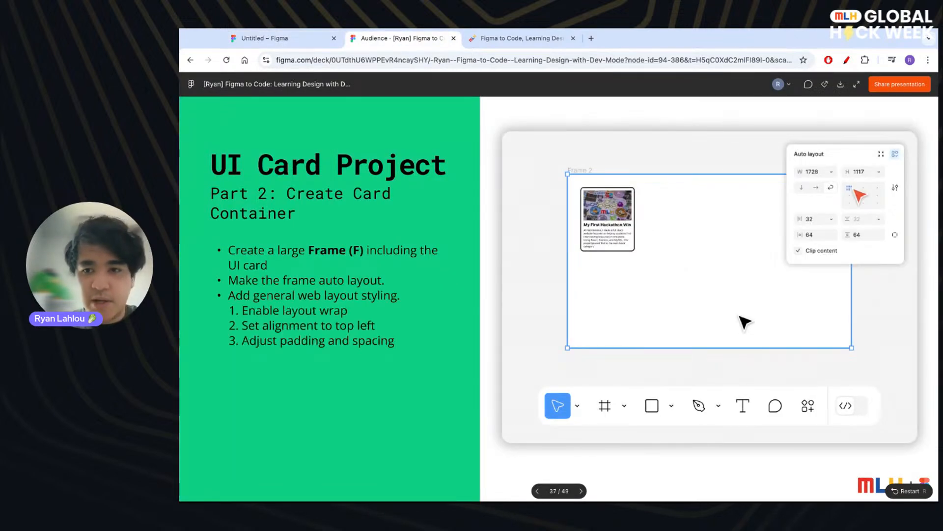
key("ctrl+shift+Tab")
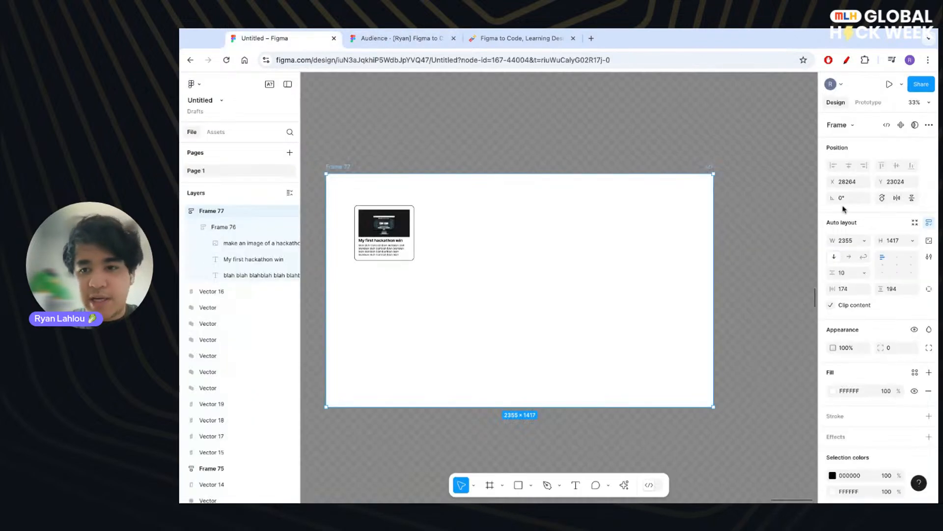
left_click(865, 258)
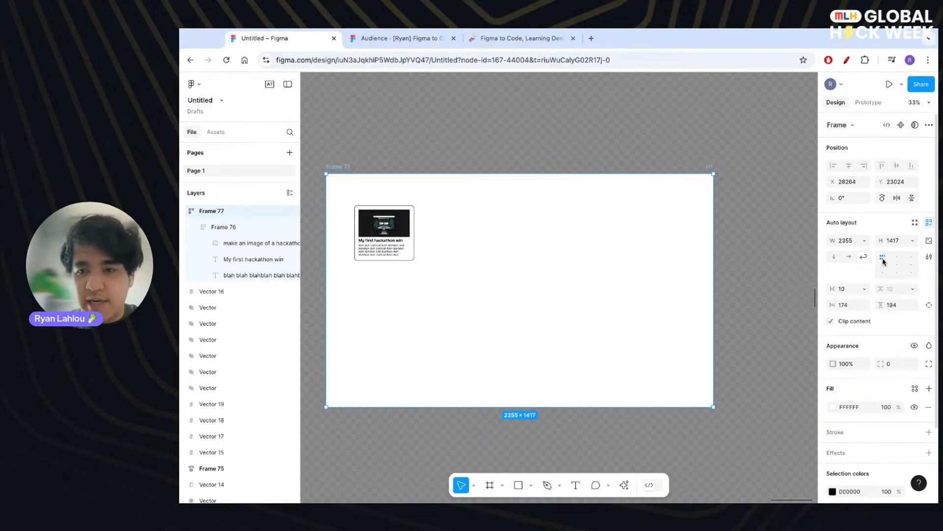
- Check the slide's spacing value and set the container frame's horizontal gap between items to 32
key("ctrl+Tab")
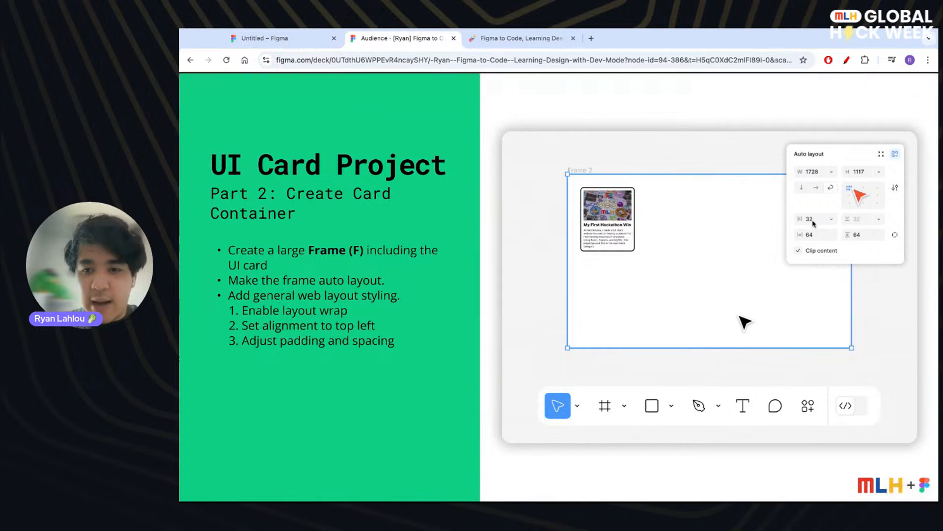
key("ctrl+shift+Tab")
left_click(852, 294)
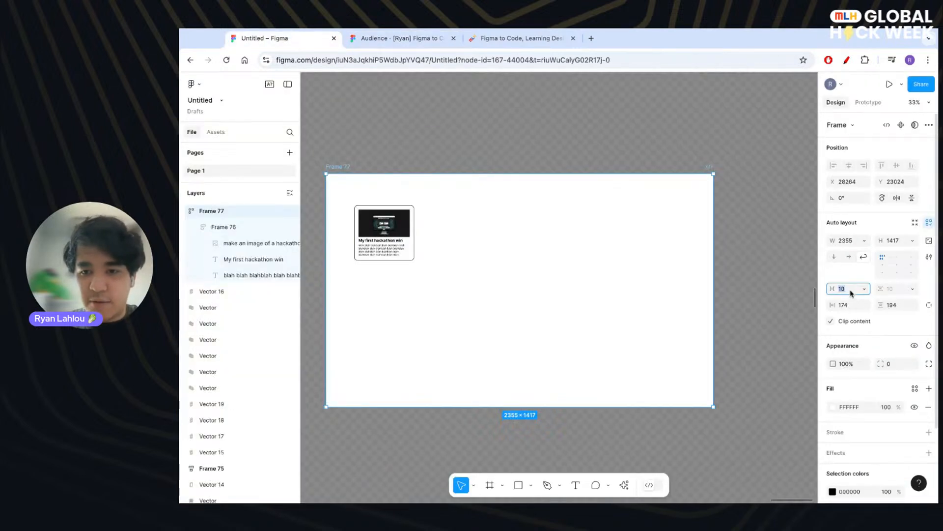
type("32")
key("Return")
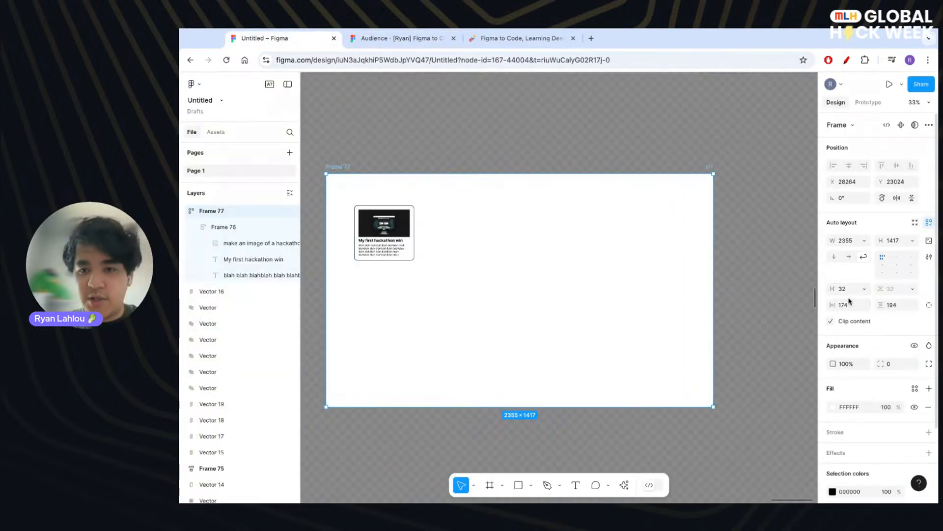
left_click(860, 322)
key("6")
key("4")
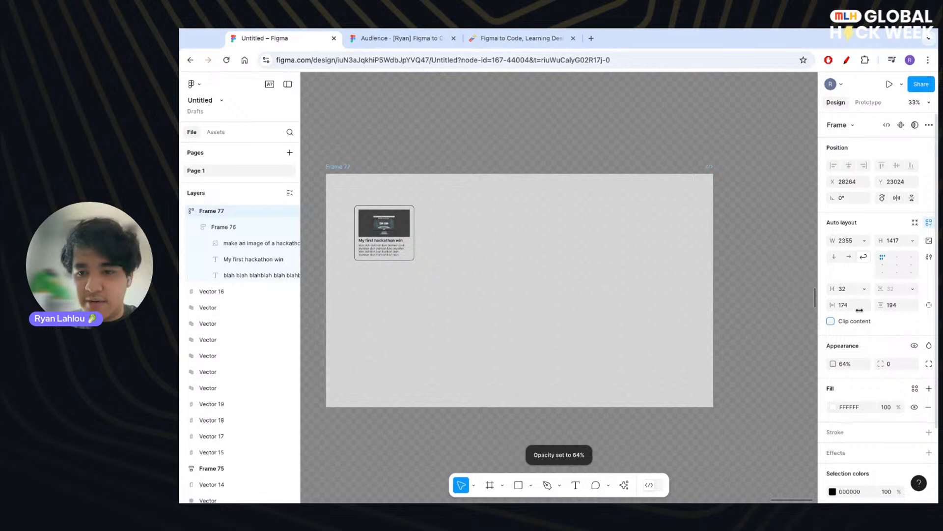
key("ctrl+z")
- Set the container frame's horizontal and vertical padding to 64
left_click(851, 305)
type("6")
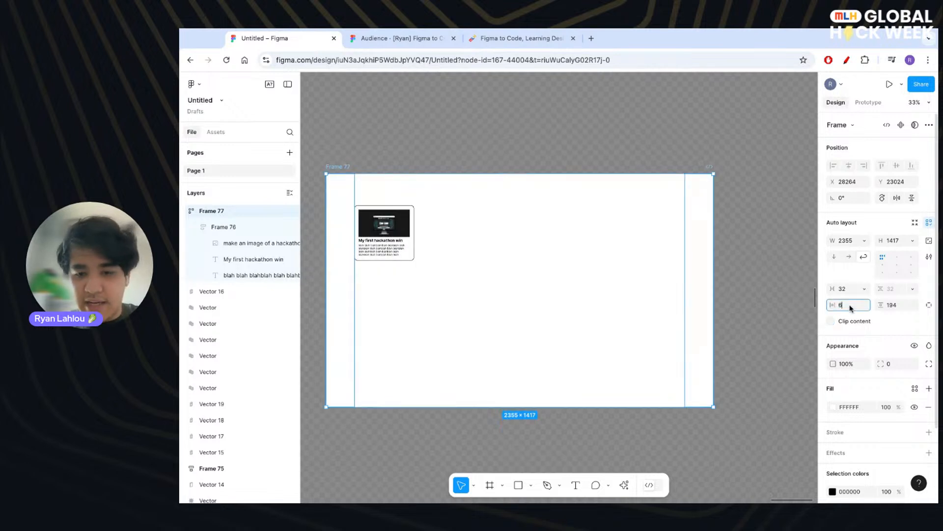
type("4")
key("Return")
left_click(893, 305)
type("64")
key("Return")
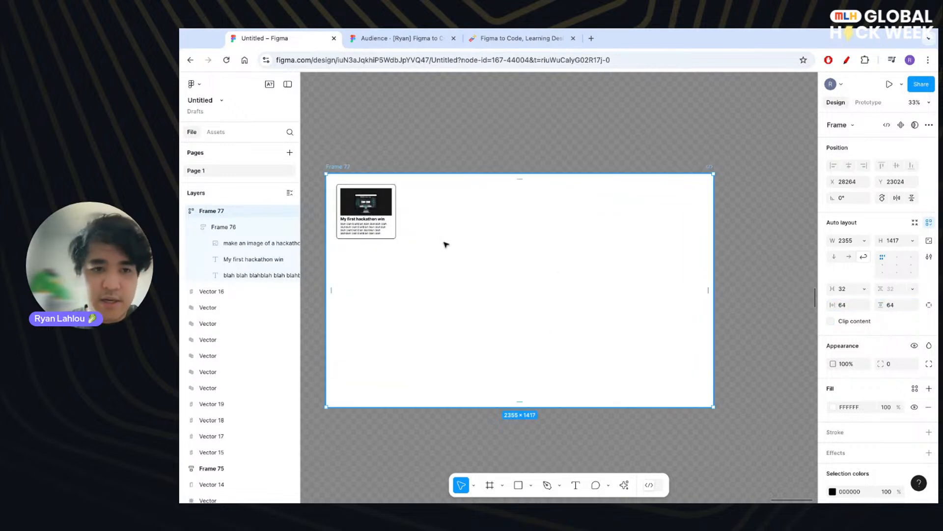
- Try turning on Clip content for the card frame inside the container
left_click(373, 217)
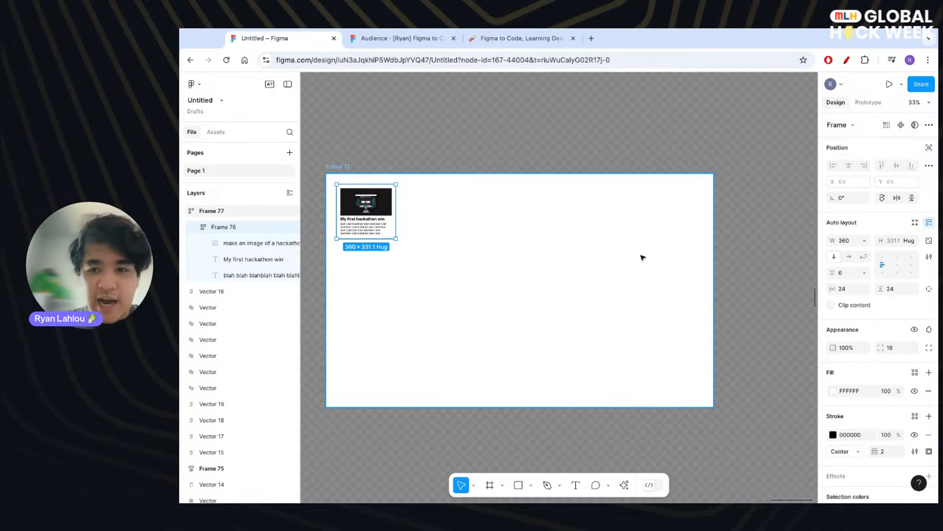
left_click(831, 306)
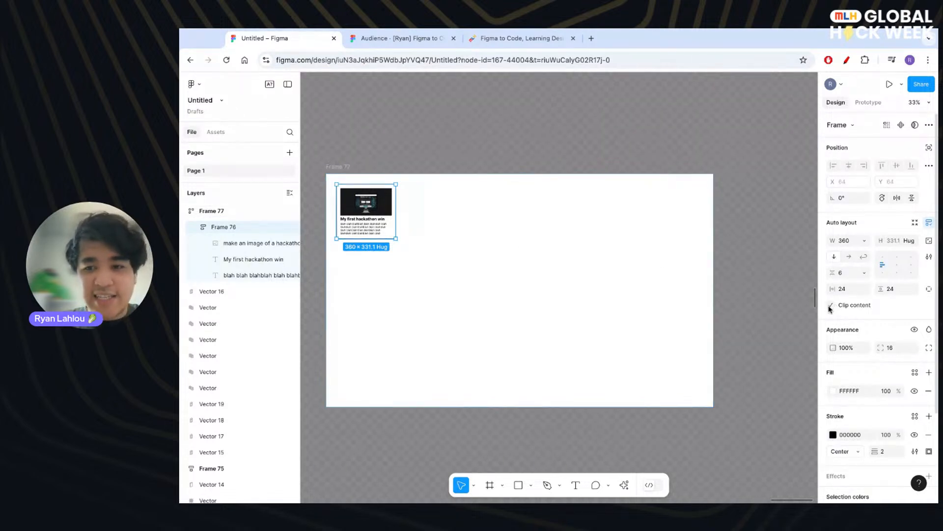
left_click(508, 270)
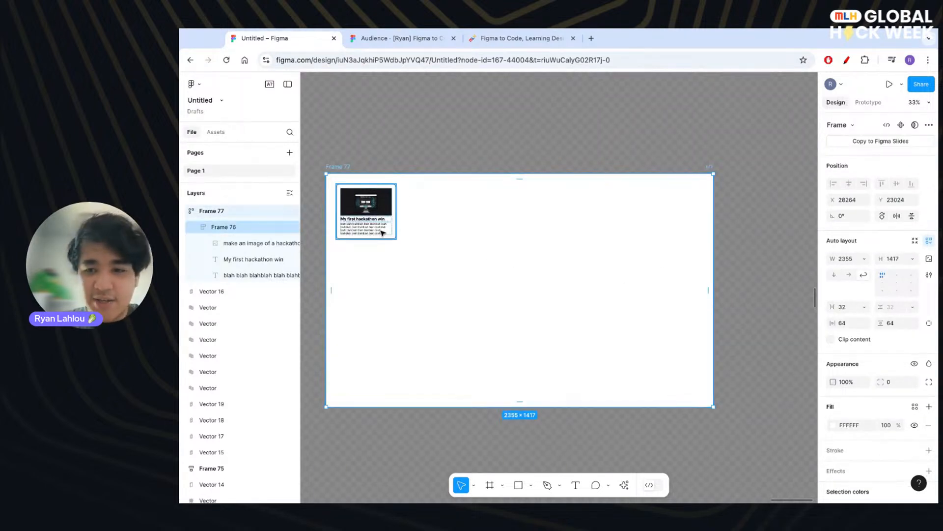
left_click(382, 233)
- Turn on Clip content for the large container frame
left_click(627, 308)
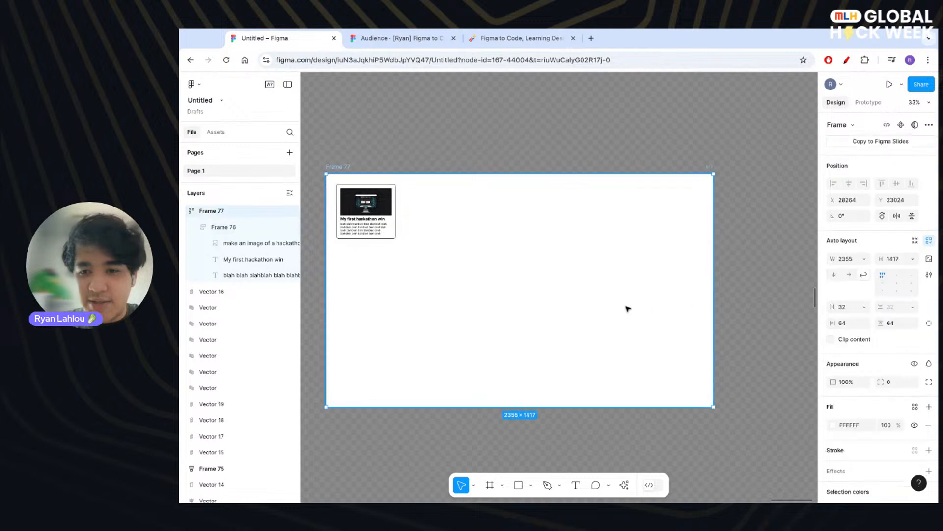
key("Escape")
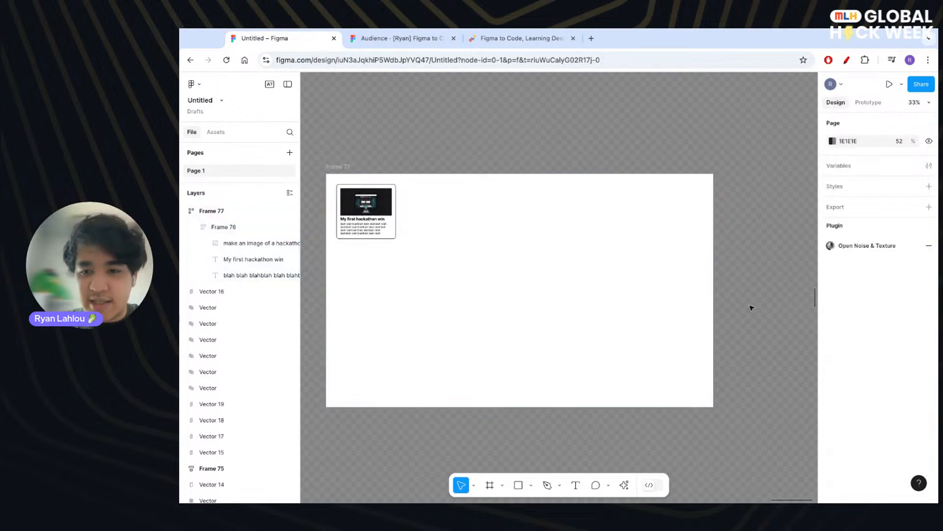
left_click(691, 330)
left_click(830, 340)
- Duplicate the card 25 times inside the container so the copies wrap into rows
left_click(371, 231)
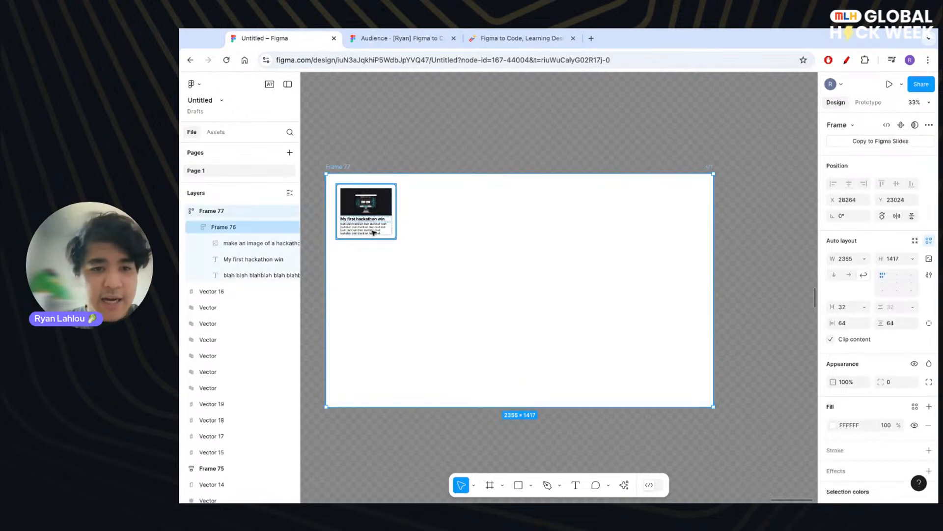
key("ctrl+d")
key("ctrl+d")
key("ctrl+d")
key("ctrl+d")
key("ctrl+d")
key("ctrl+d")
key("ctrl+d")
key("ctrl+d")
key("ctrl+d")
key("ctrl+d")
key("ctrl+d")
key("ctrl+d")
key("ctrl+d")
key("ctrl+d")
key("ctrl+d")
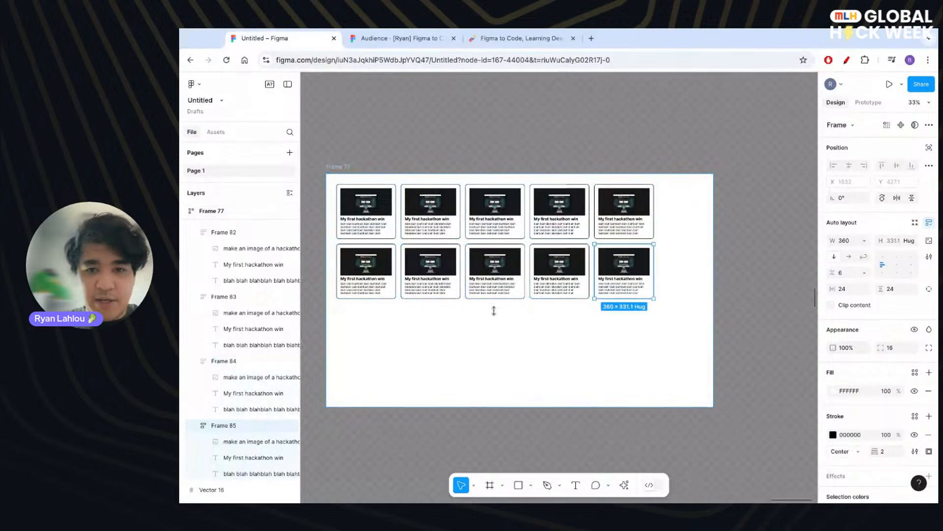
key("ctrl+d")
key("ctrl+d")
key("ctrl+d")
key("ctrl+d")
key("ctrl+d")
key("ctrl+d")
key("ctrl+d")
key("ctrl+d")
key("ctrl+d")
key("ctrl+d")
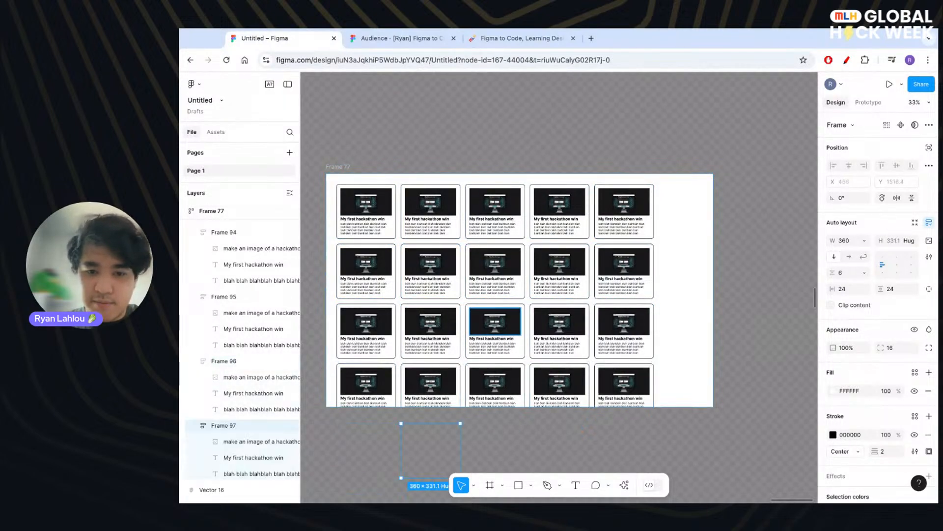
scroll(480, 375, "up", 3)
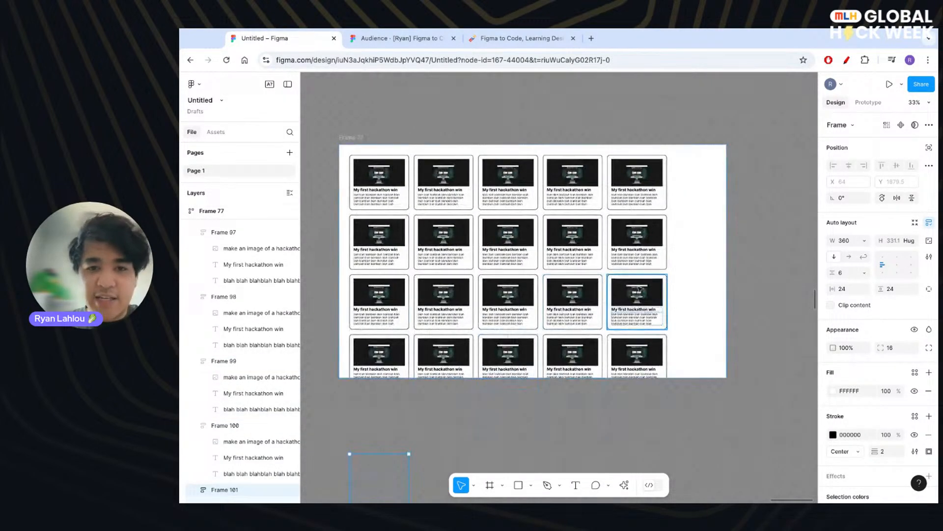
left_click(689, 278)
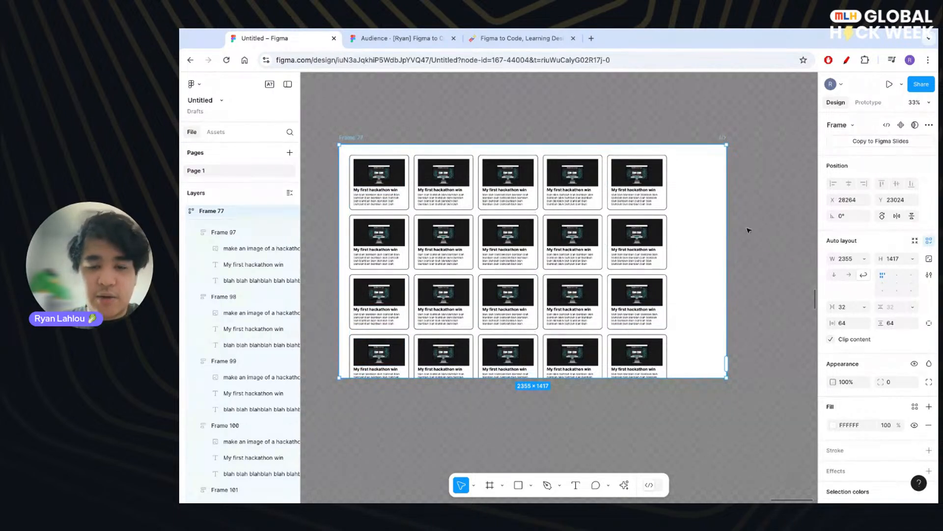
key("Escape")
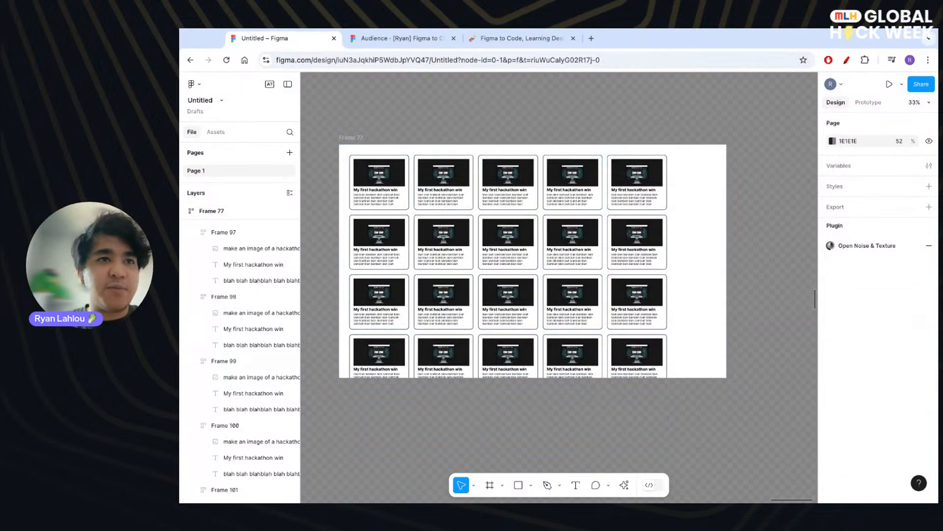
- Mark the container frame holding the cards as ready for development
key("super+Tab")
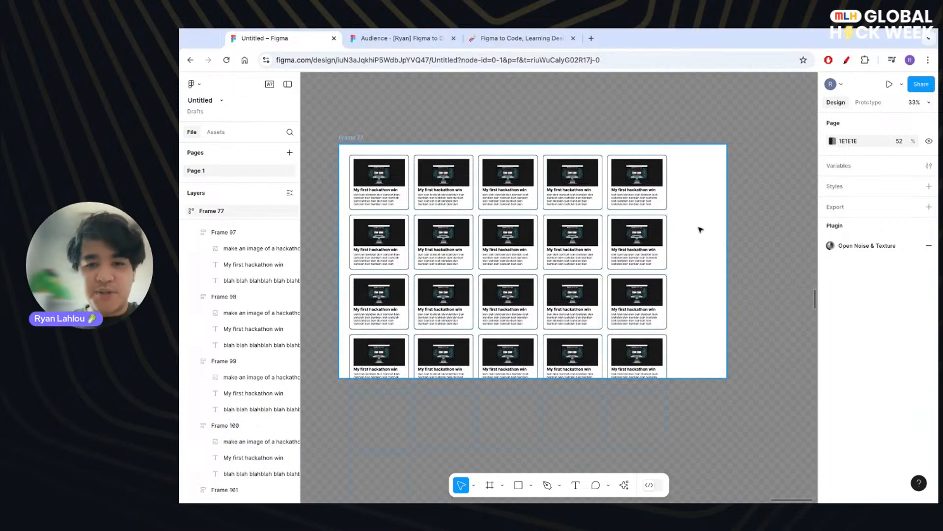
left_click(686, 239)
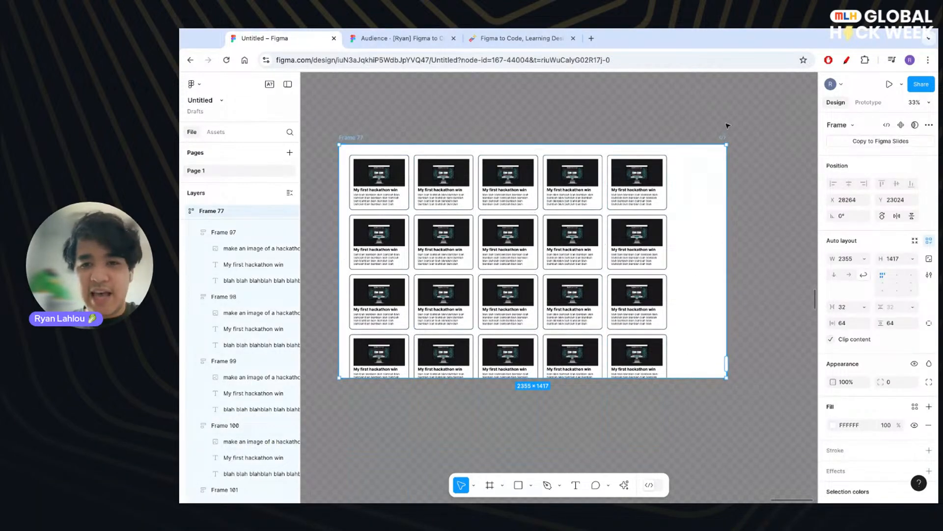
scroll(728, 126, "up", 5)
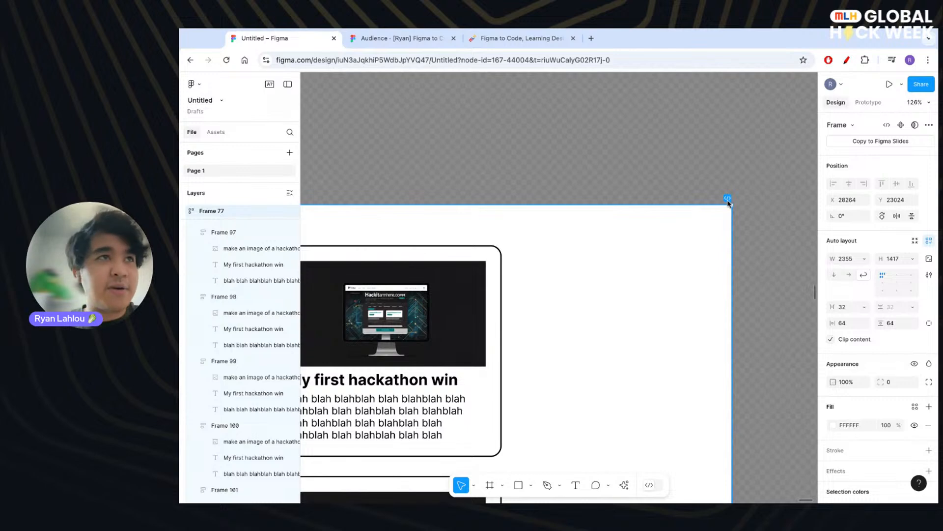
left_click(727, 199)
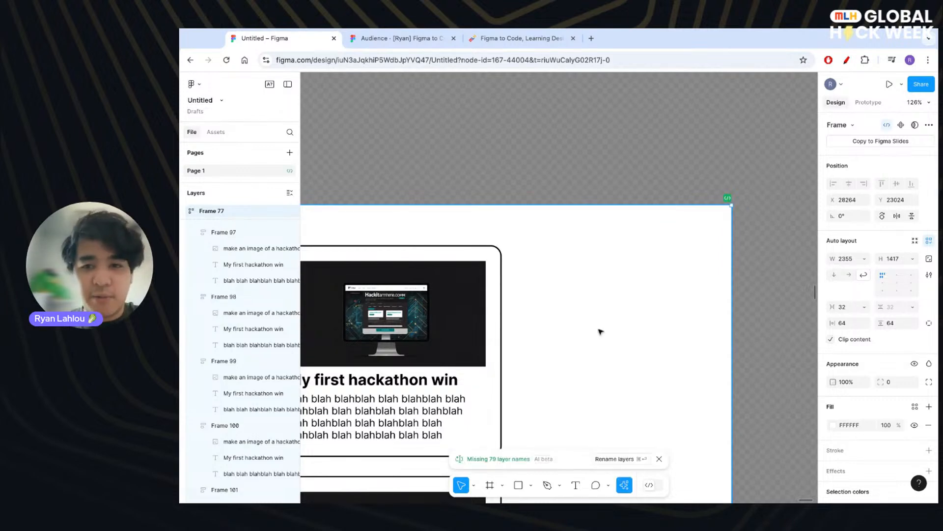
scroll(600, 330, "down", 5)
- Review the workshop slides up to Part 3 on Figma Dev Mode and return to the design file
key("ctrl+Tab")
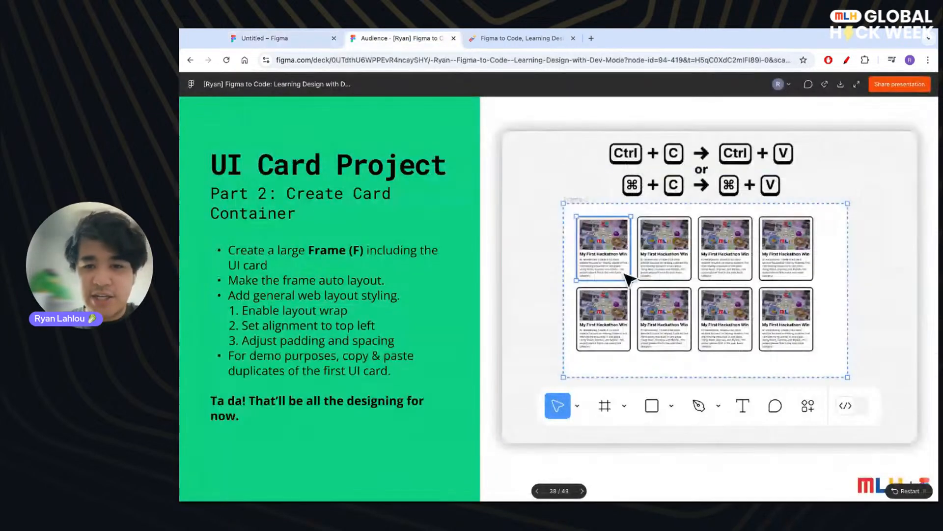
key("Right")
key("Right")
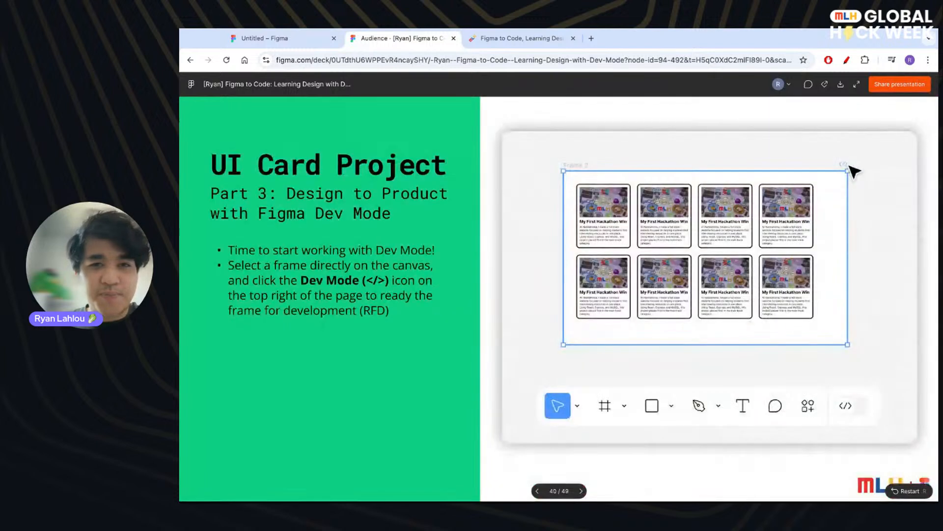
key("ctrl+shift+Tab")
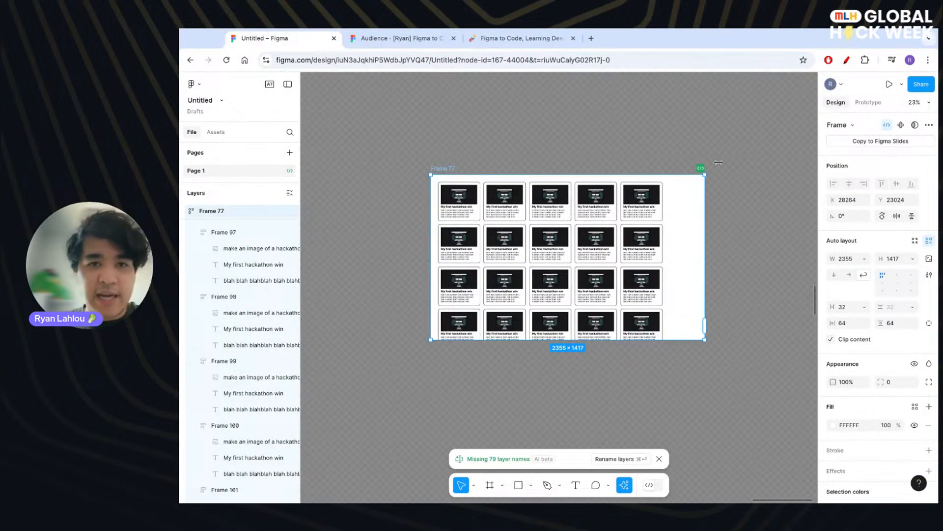
key("ctrl+Tab")
key("ctrl+shift+Tab")
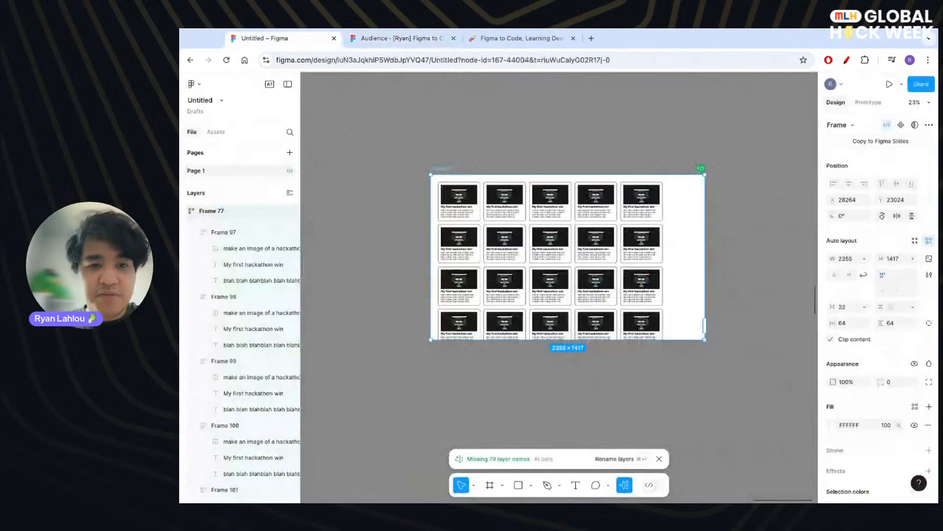
- Switch the design file to Dev Mode and dismiss the colour picker tip
key("shift+d")
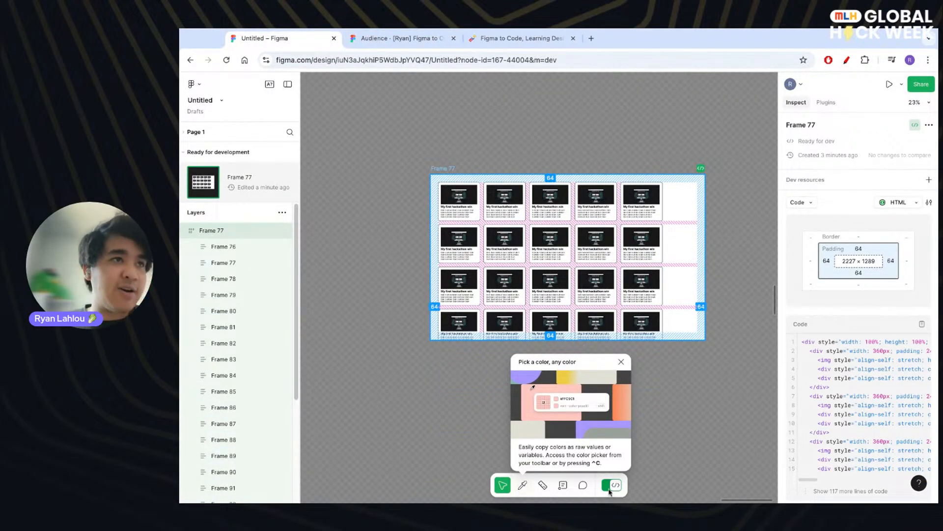
scroll(647, 274, "up", 3)
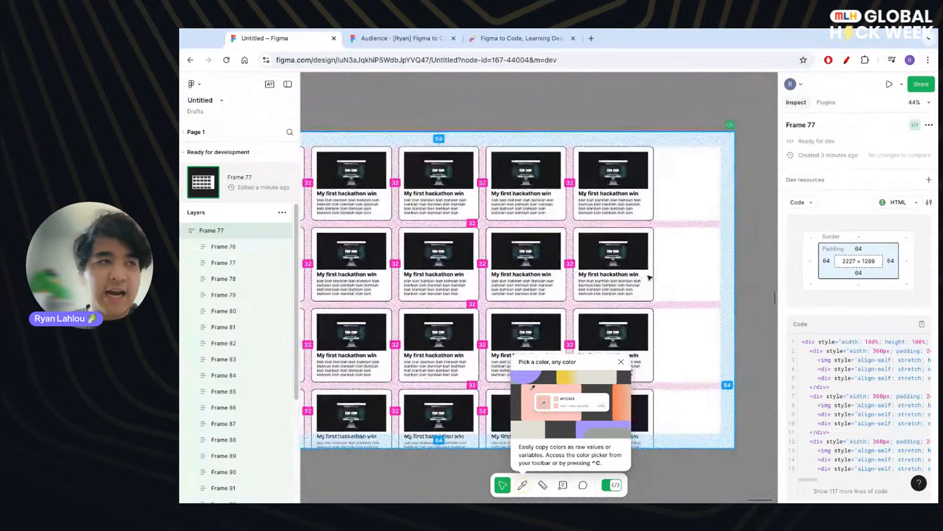
left_click_drag(646, 275, 660, 262)
left_click(621, 362)
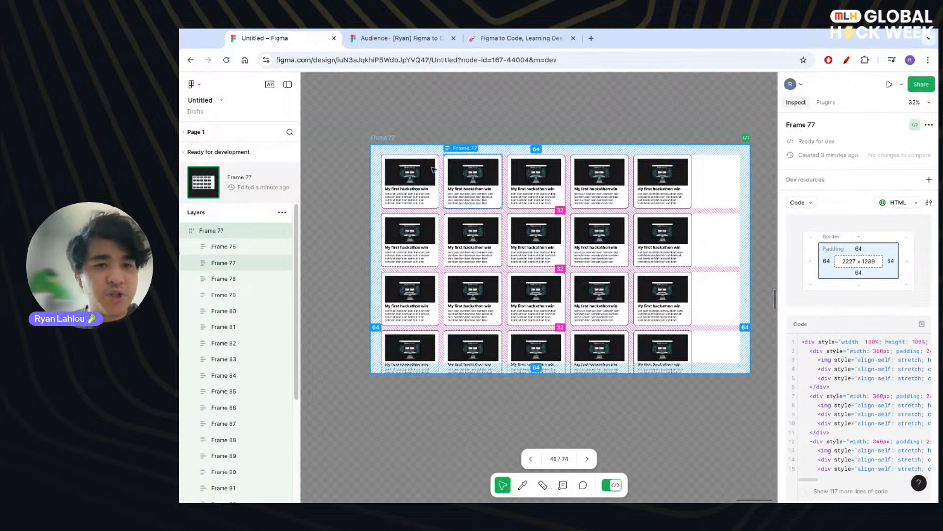
- Inspect the box model and generated HTML code of individual cards and of the whole container frame
left_click(250, 357)
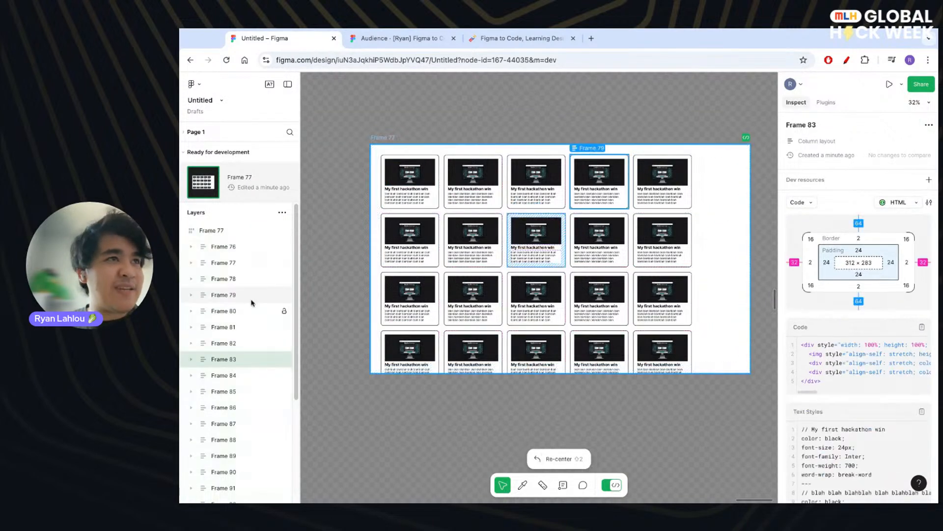
left_click(248, 263)
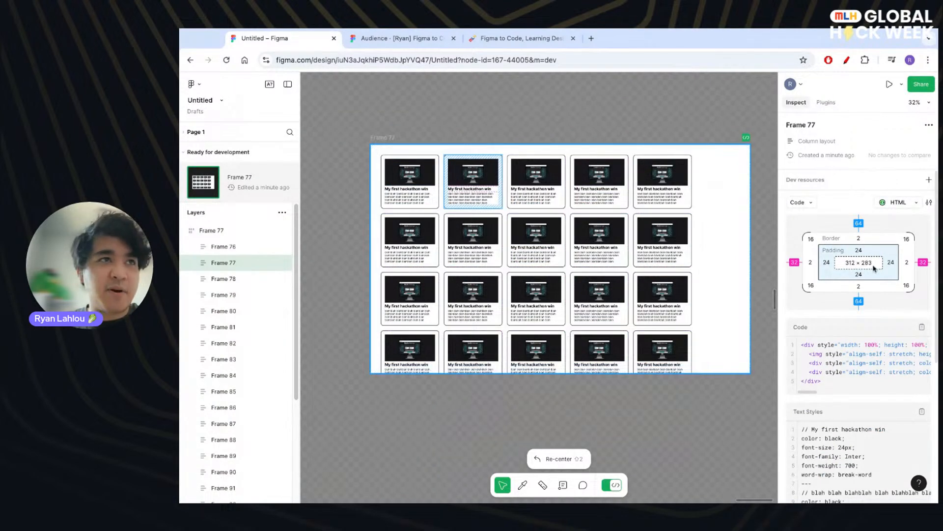
left_click(223, 234)
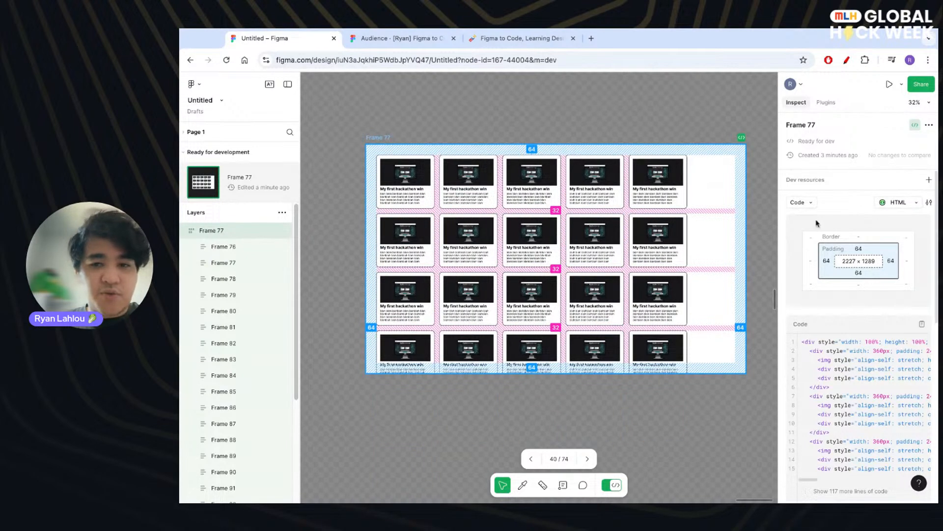
scroll(845, 347, "down", 1)
scroll(845, 347, "up", 1)
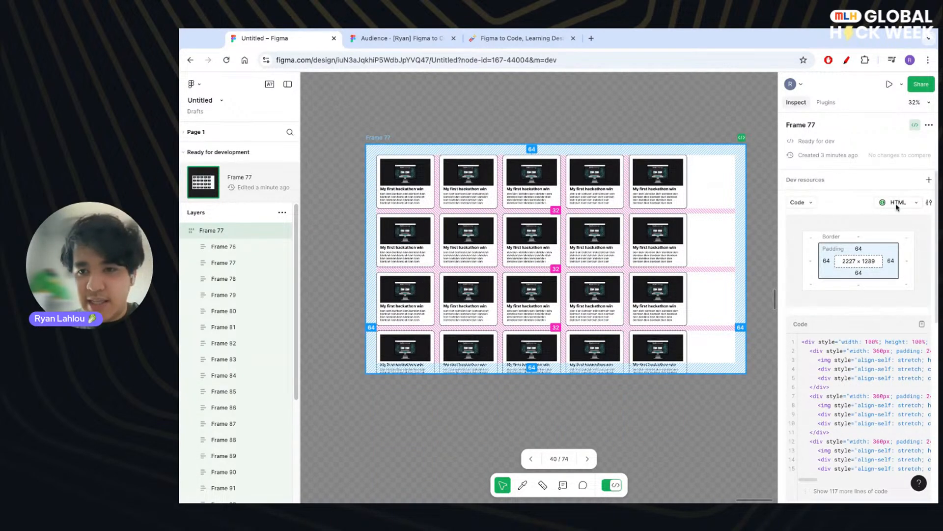
- Switch the generated code to CSS and examine the container frame's layout, style, colours and assets
left_click(809, 202)
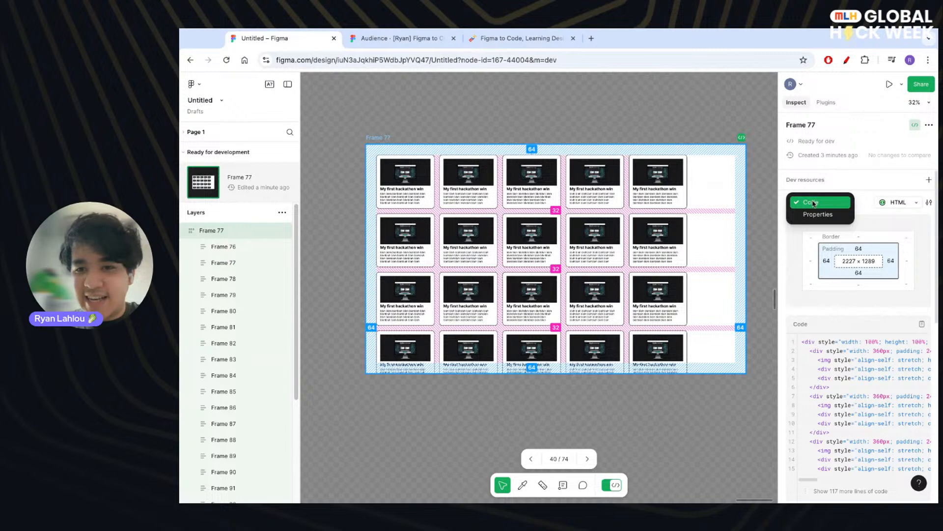
left_click(809, 202)
left_click(917, 203)
left_click(884, 222)
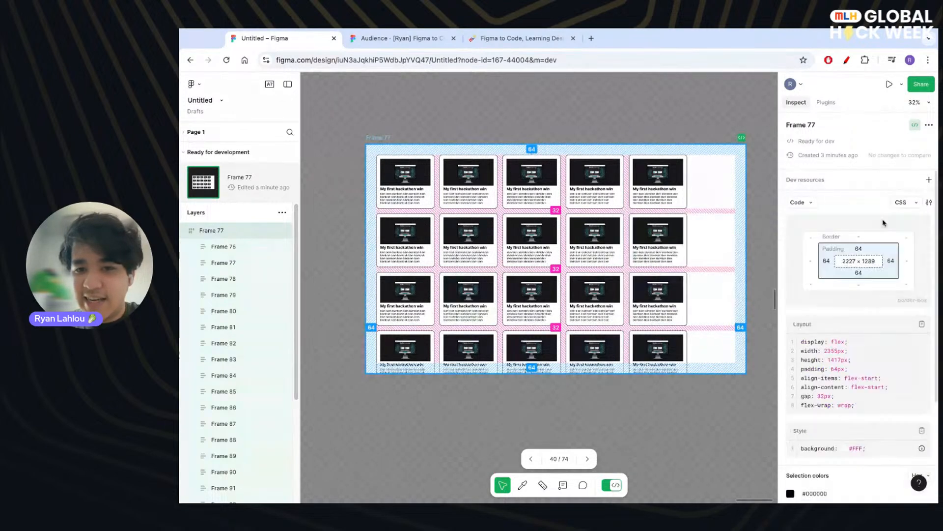
scroll(850, 369, "down", 2)
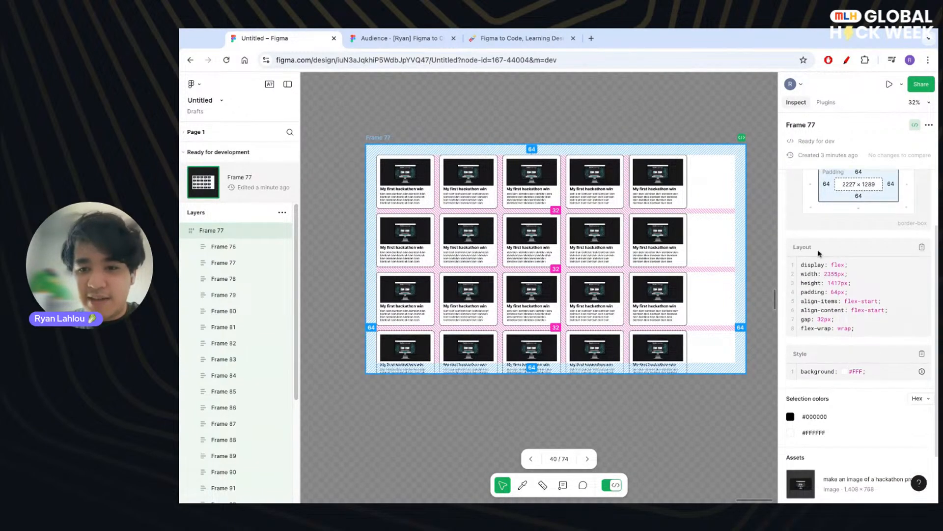
scroll(801, 366, "down", 2)
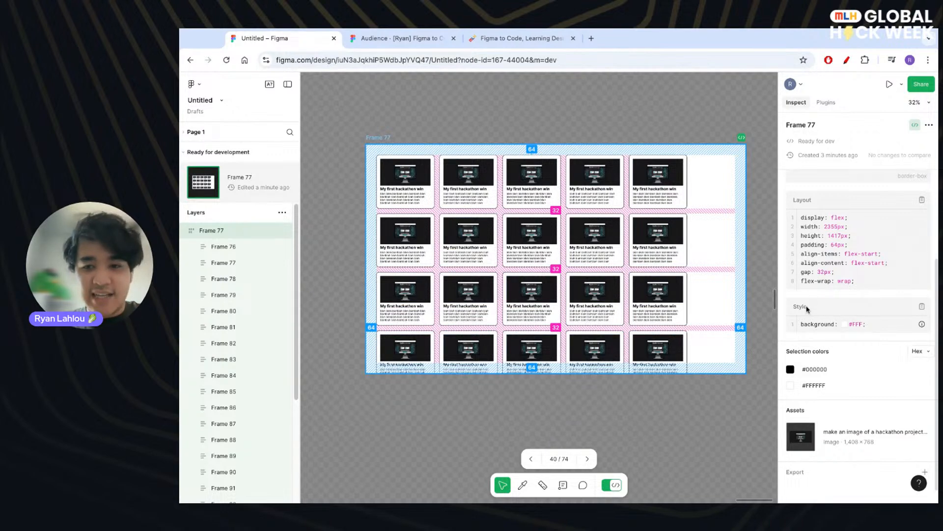
scroll(807, 310, "down", 1)
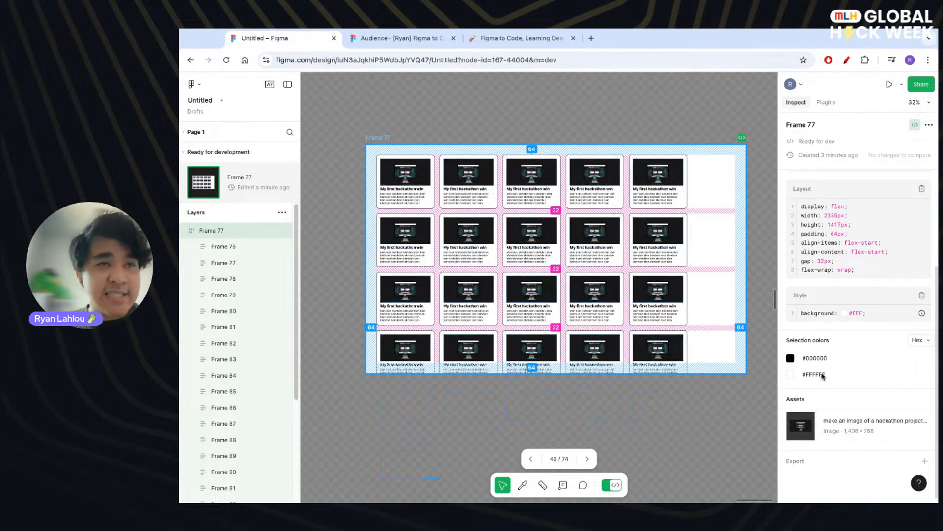
scroll(823, 376, "up", 3)
- Switch the generated code to iOS SwiftUI and review the container frame's output
left_click(900, 202)
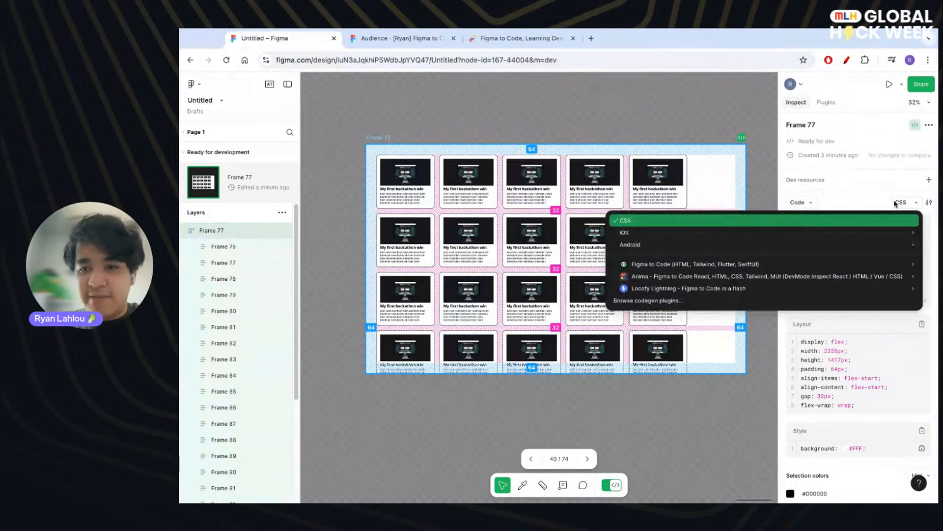
mouse_move(619, 238)
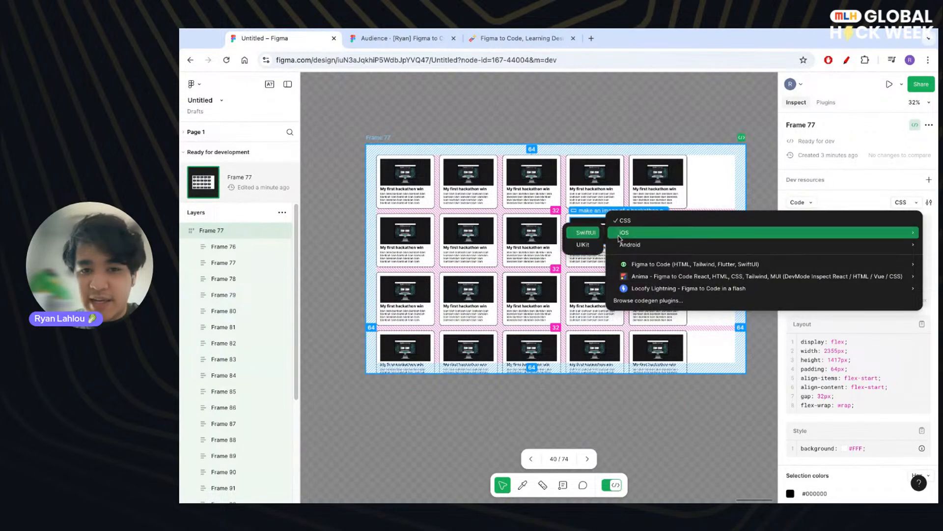
left_click(586, 232)
scroll(822, 395, "down", 3)
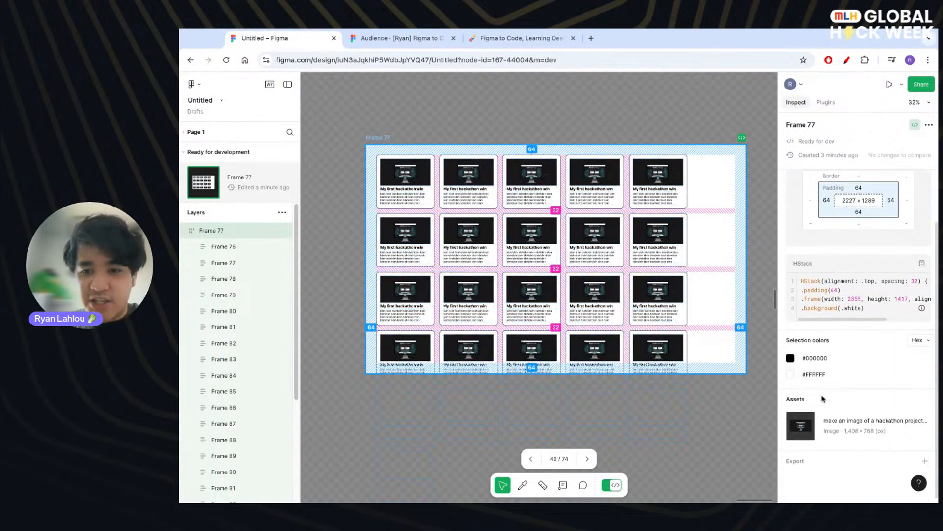
scroll(803, 308, "up", 2)
- Examine the container frame's layout and colours as a properties list, and return to the code view
left_click(818, 204)
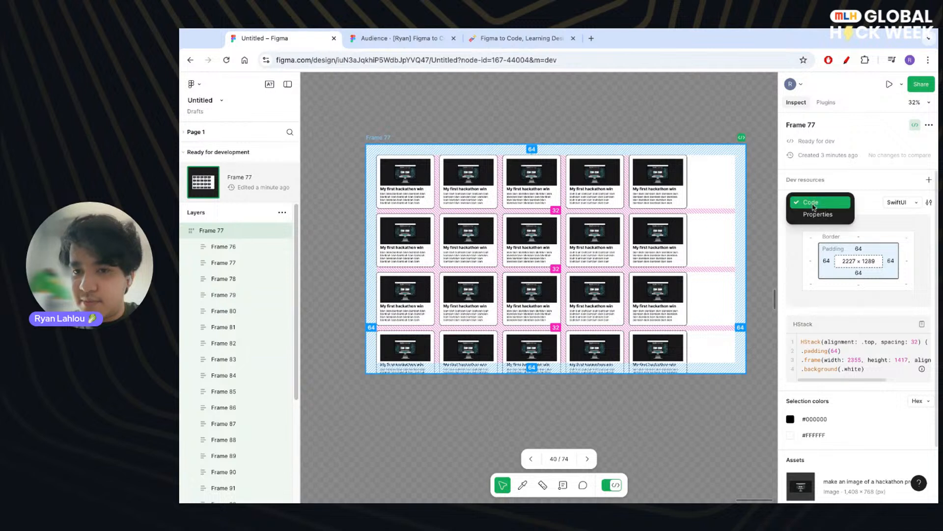
left_click(817, 215)
scroll(821, 385, "down", 3)
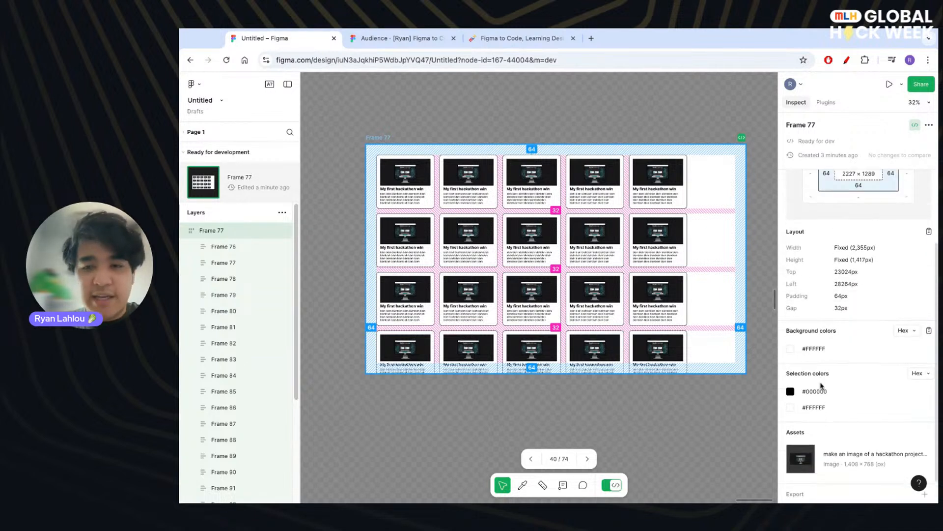
scroll(836, 212, "up", 2)
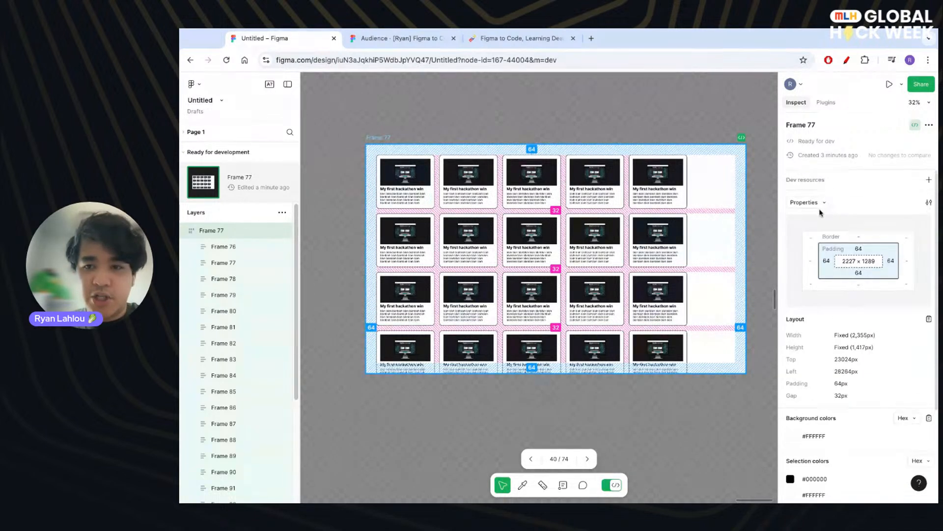
left_click(809, 204)
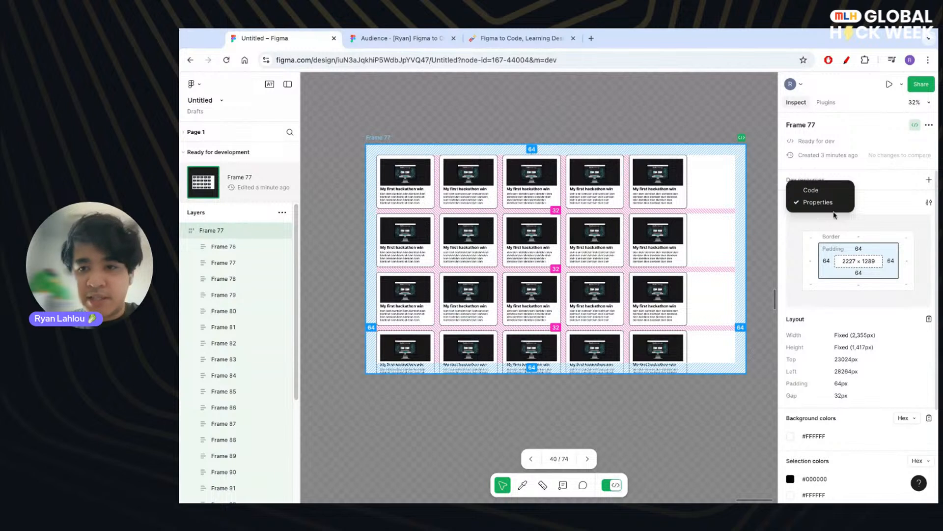
left_click(835, 216)
left_click(820, 209)
left_click(819, 191)
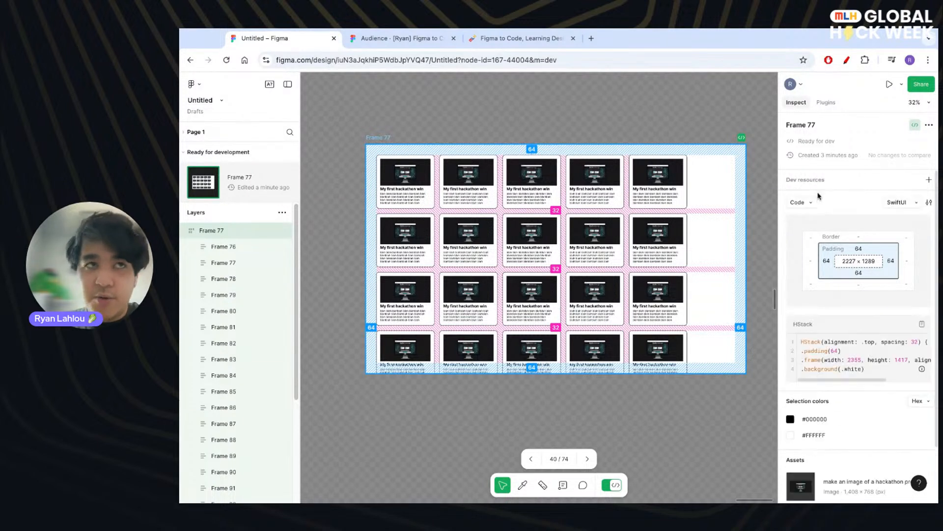
- Generate the container frame's HTML with the Figma to Code plugin and copy the code to the clipboard
left_click(903, 203)
mouse_move(706, 266)
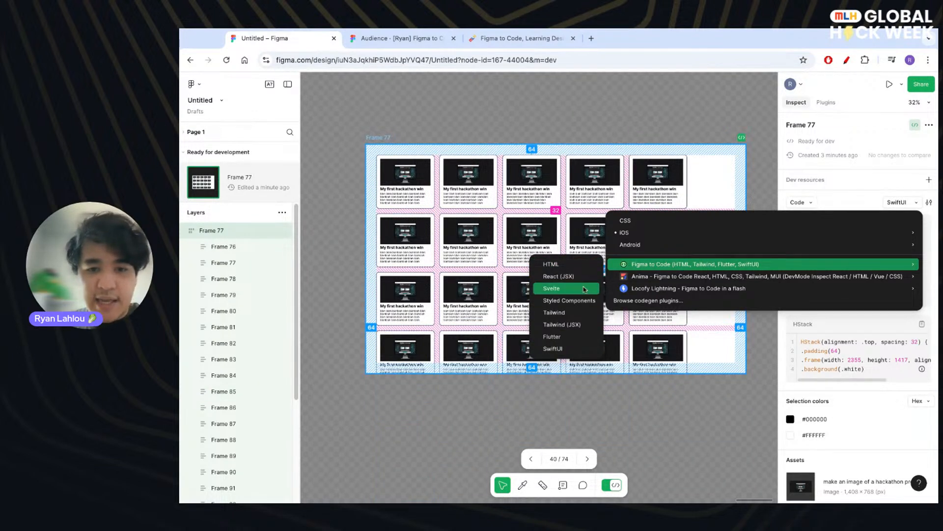
left_click(551, 264)
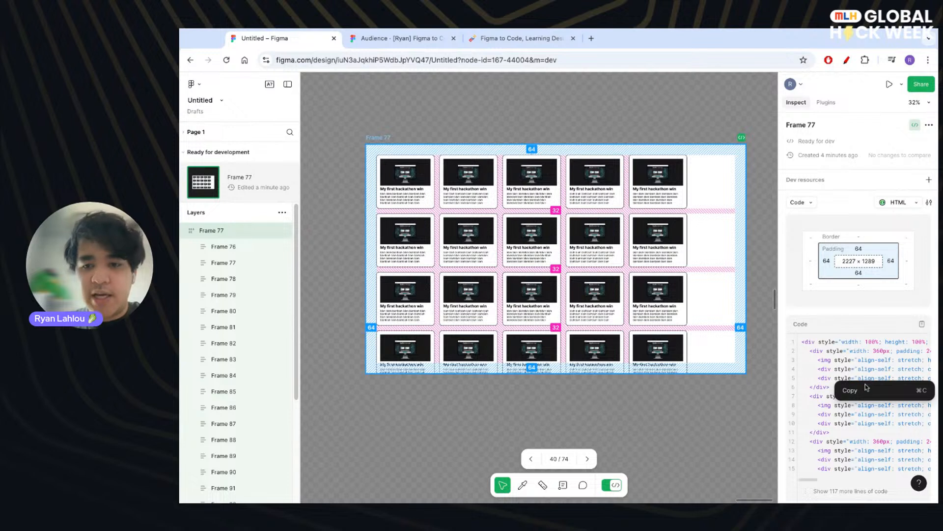
scroll(860, 358, "down", 3)
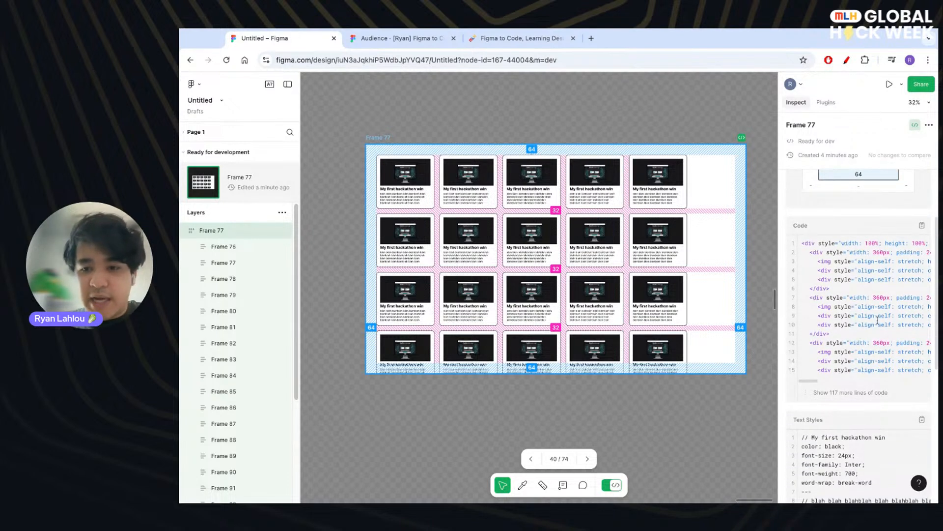
scroll(870, 328, "up", 1)
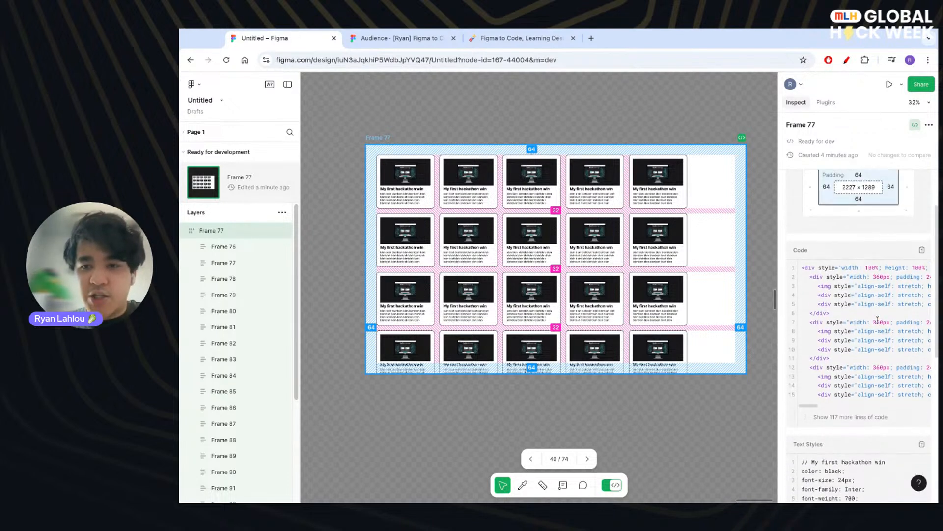
left_click(921, 250)
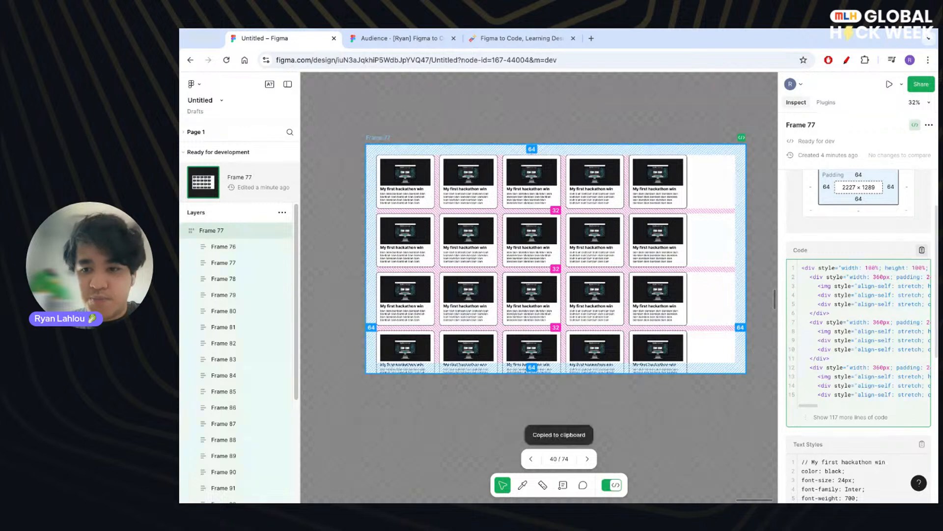
scroll(845, 364, "down", 3)
scroll(844, 369, "up", 2)
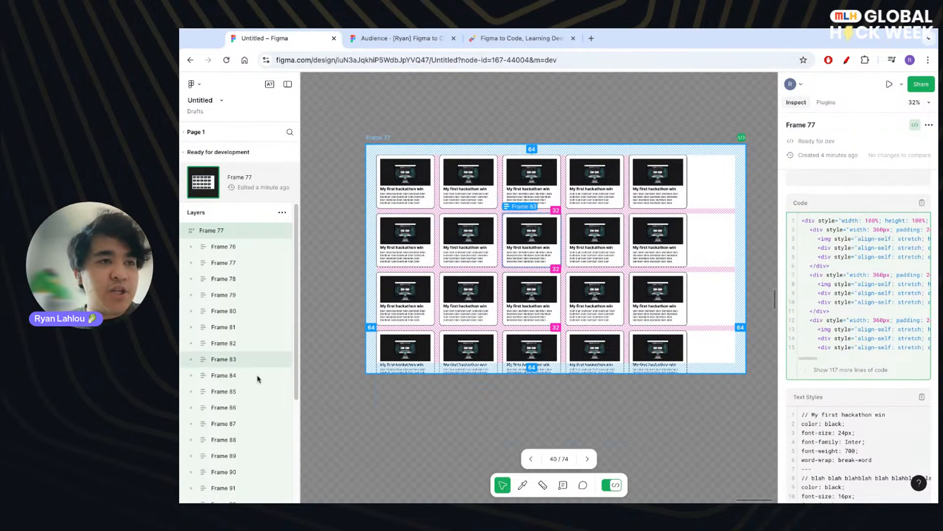
- Open the exported file ghwfigma.html in a new browser tab
key("super+Tab")
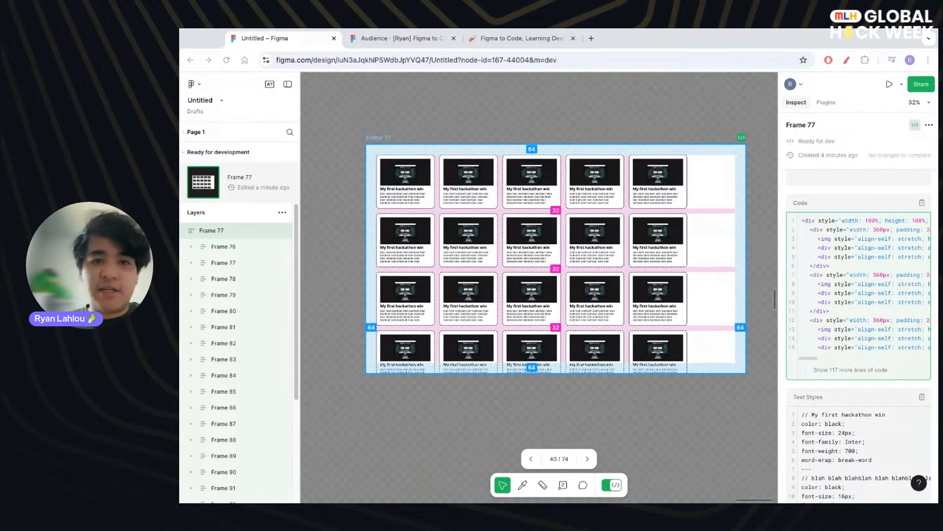
key("ctrl+Tab")
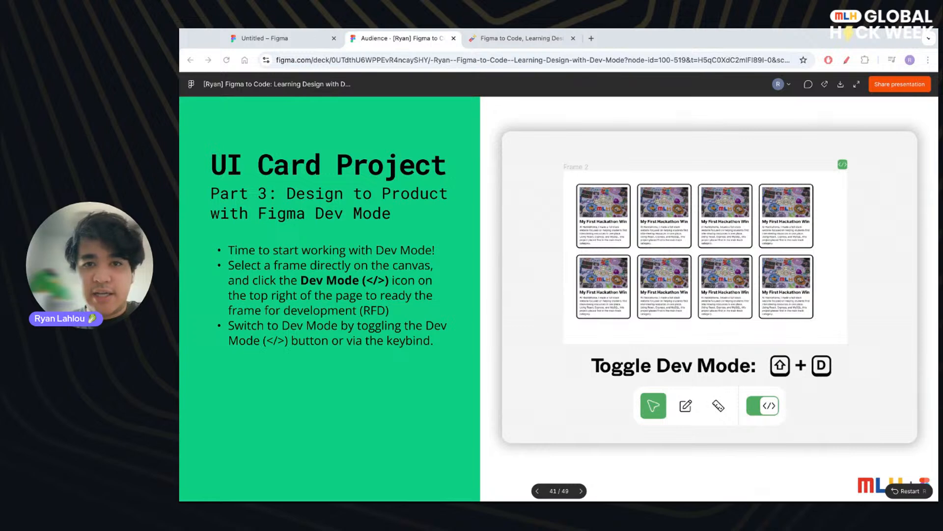
left_click_drag(408, 41, 613, 42)
- Examine how the exported card grid renders on the HTML page in the browser
scroll(423, 246, "down", 3)
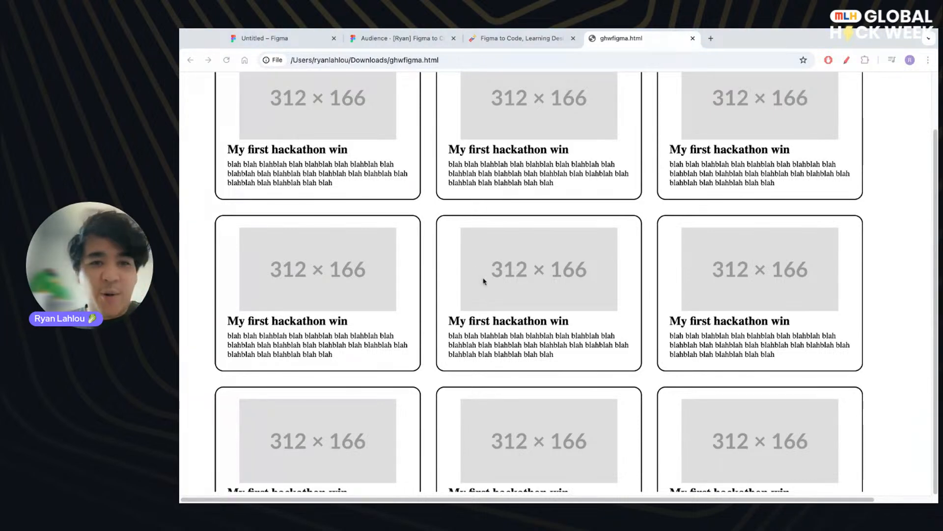
scroll(468, 290, "up", 3)
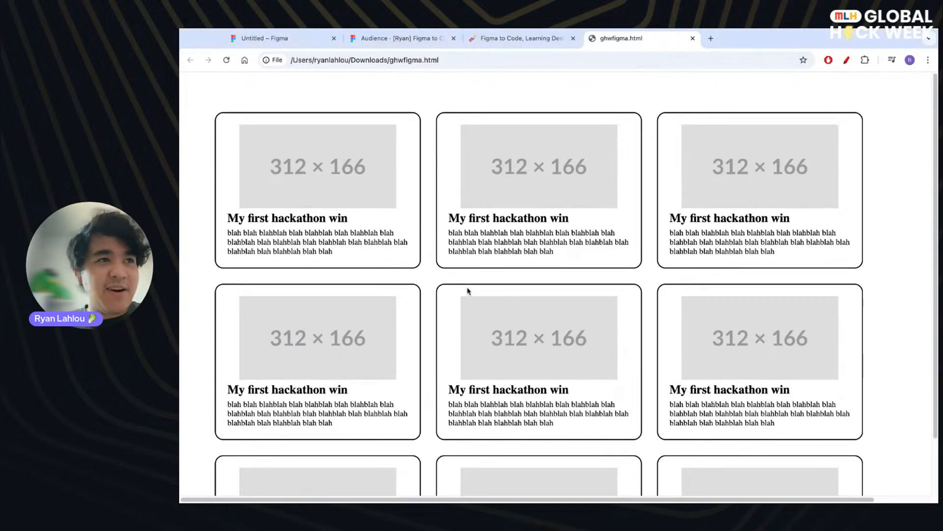
scroll(468, 290, "down", 3)
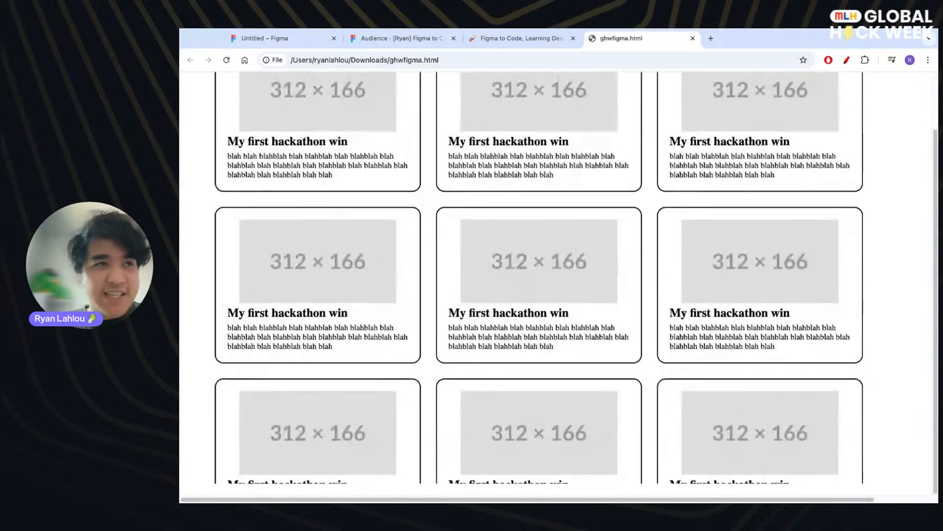
scroll(396, 198, "up", 3)
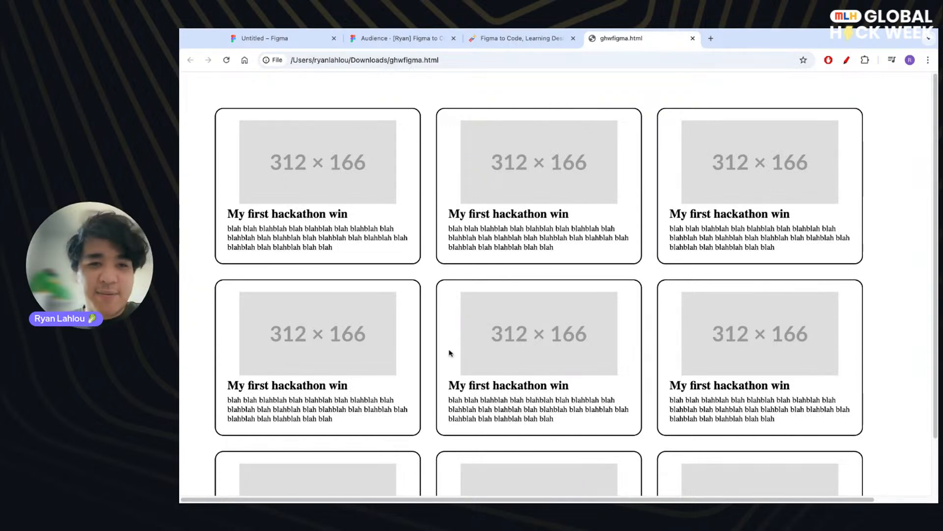
scroll(449, 353, "down", 3)
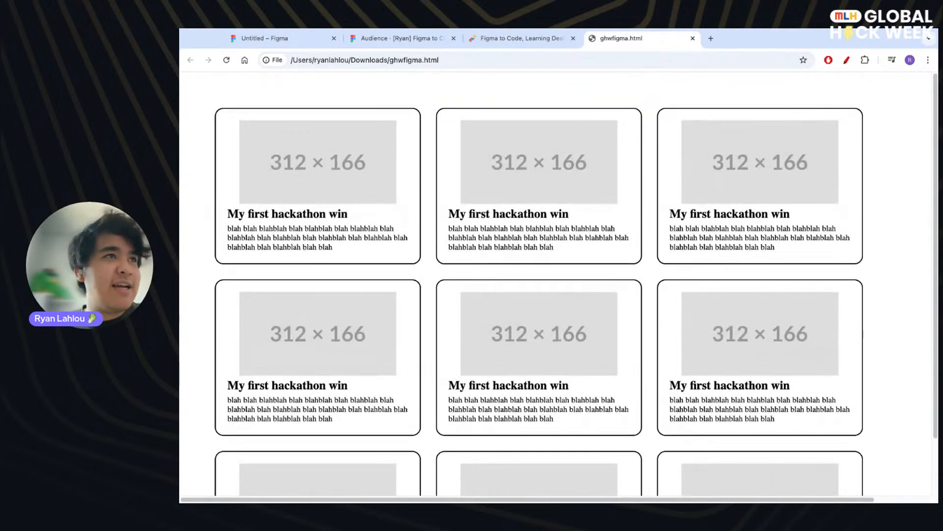
scroll(445, 185, "down", 3)
key("super+l")
key("Right")
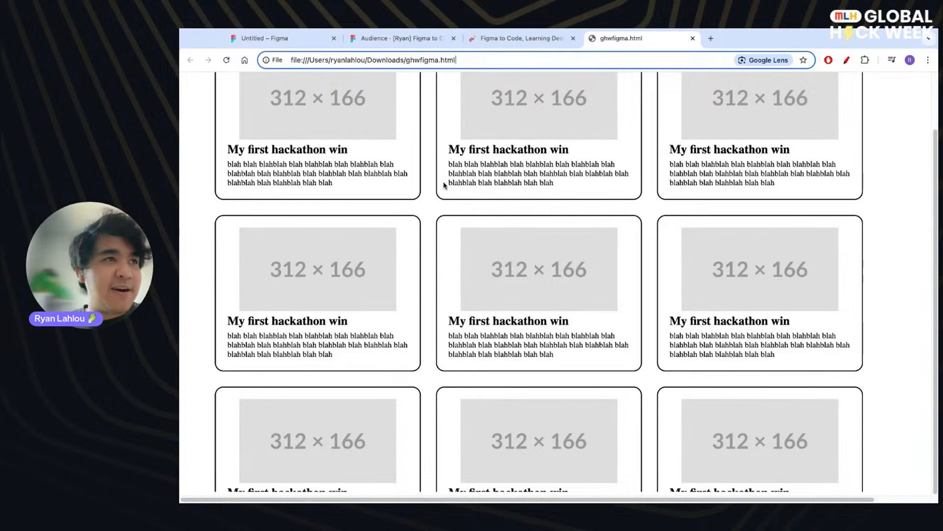
left_click(441, 193)
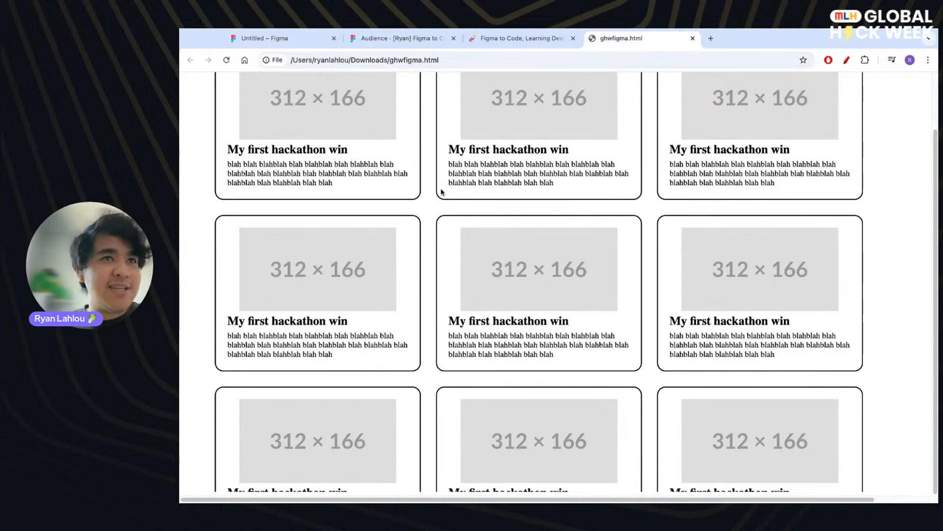
scroll(442, 246, "up", 2)
- Return to the workshop slides and advance through the rest of Part 3 to the survey slide, presenting full screen
left_click(395, 38)
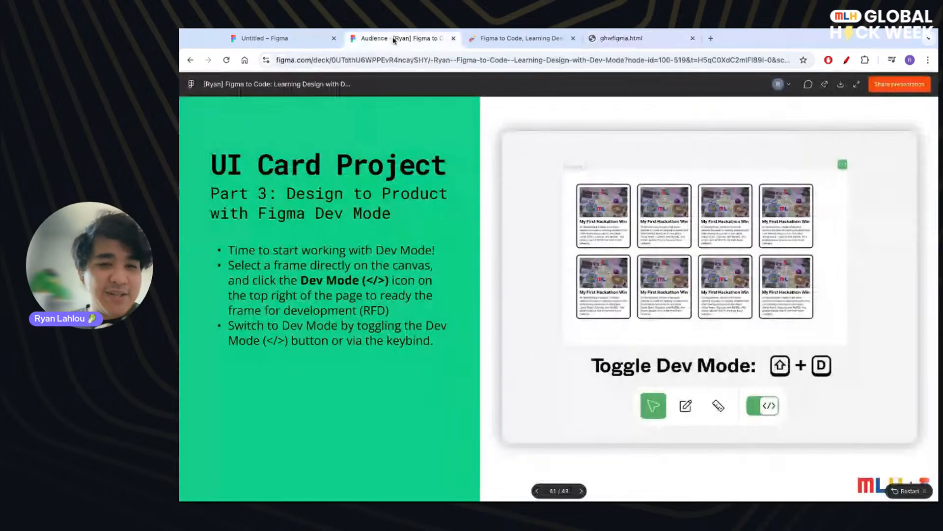
key("Right")
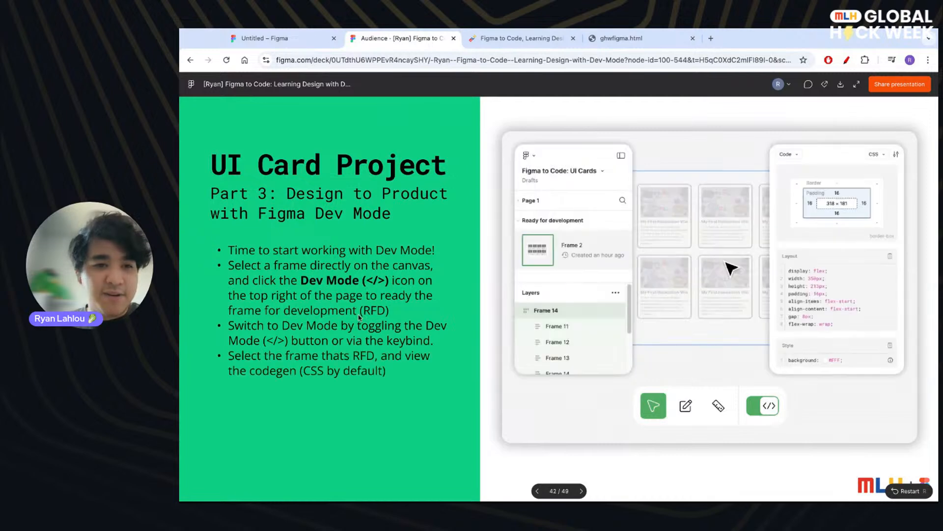
key("Right")
key("Right")
key("Right")
key("Right")
key("Right")
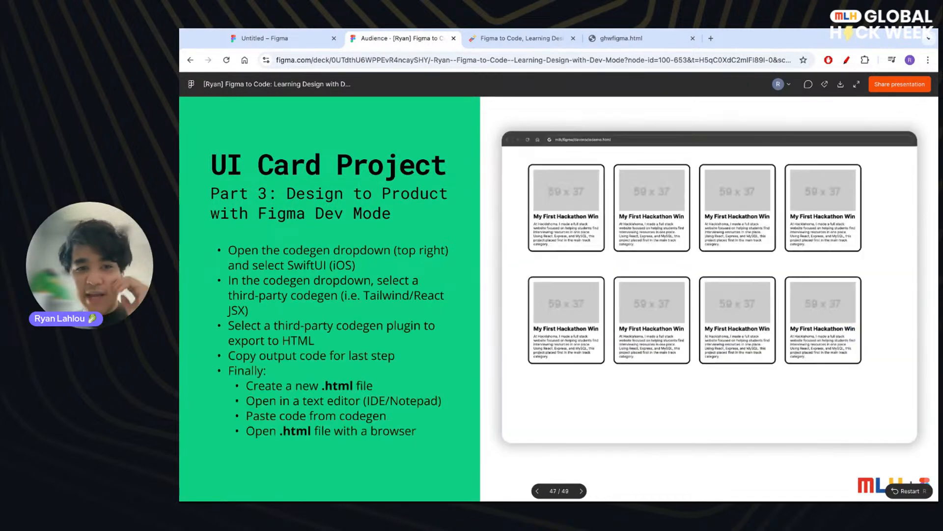
key("Right")
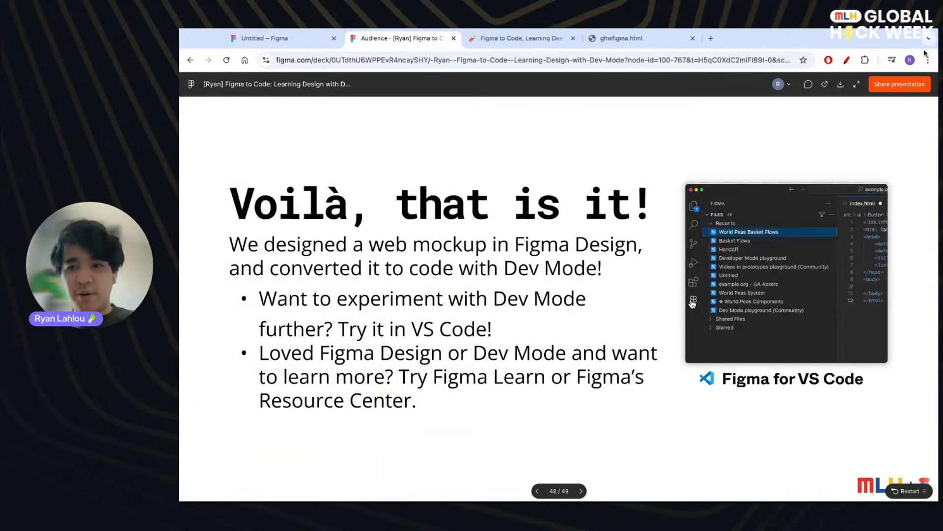
left_click(856, 86)
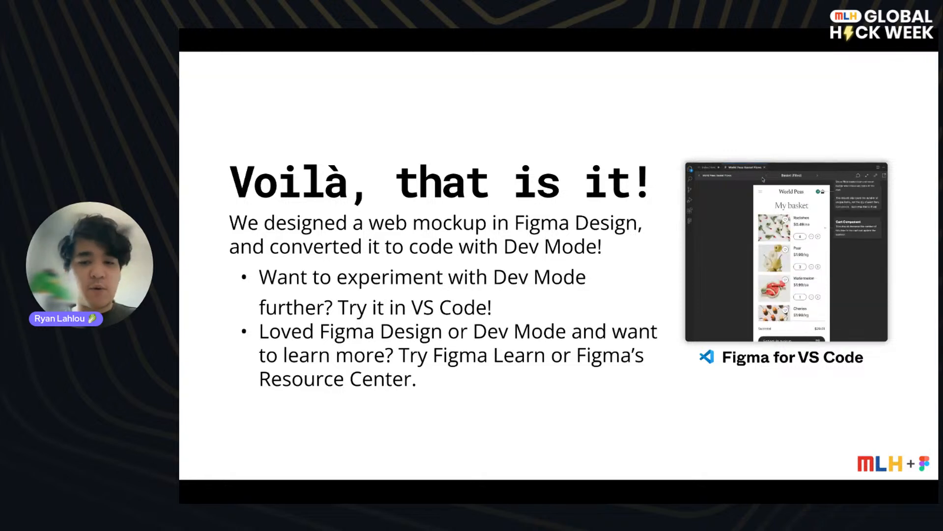
key("Right")
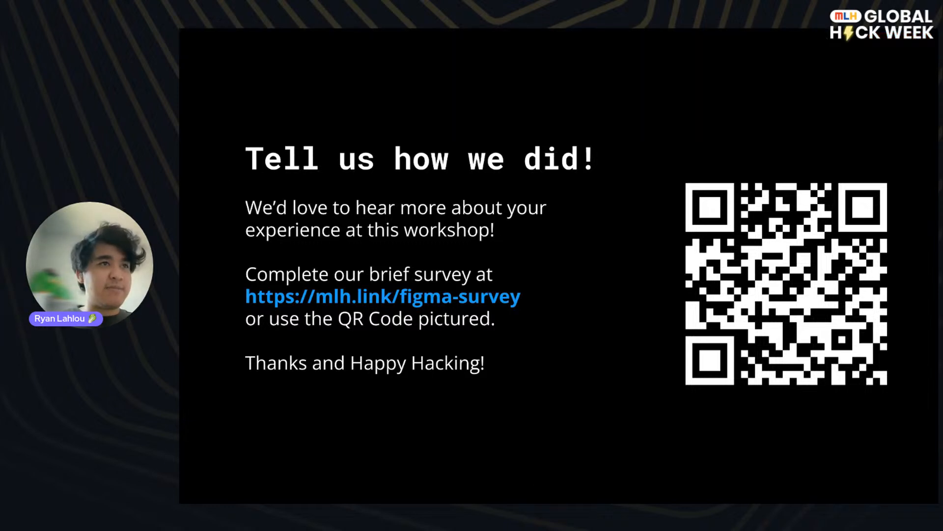
left_click(745, 38)
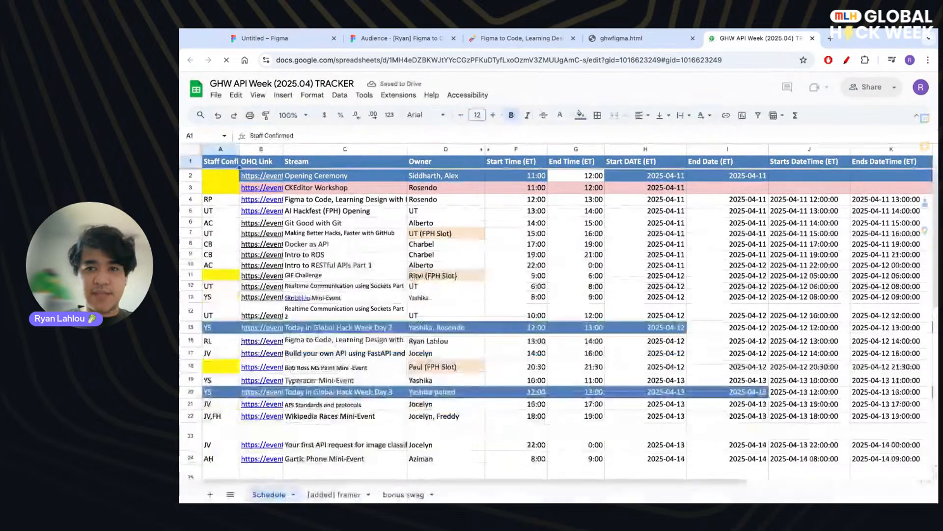
key("super+w")
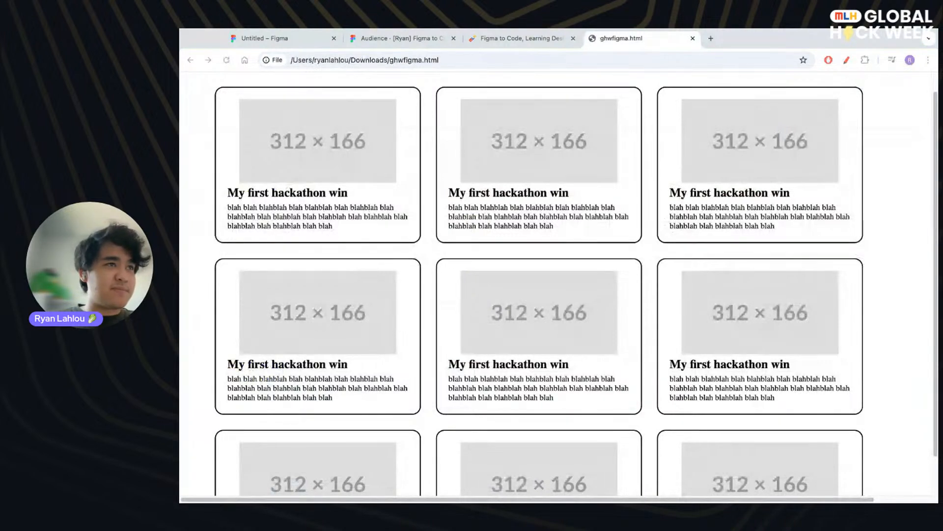
key("super+2")
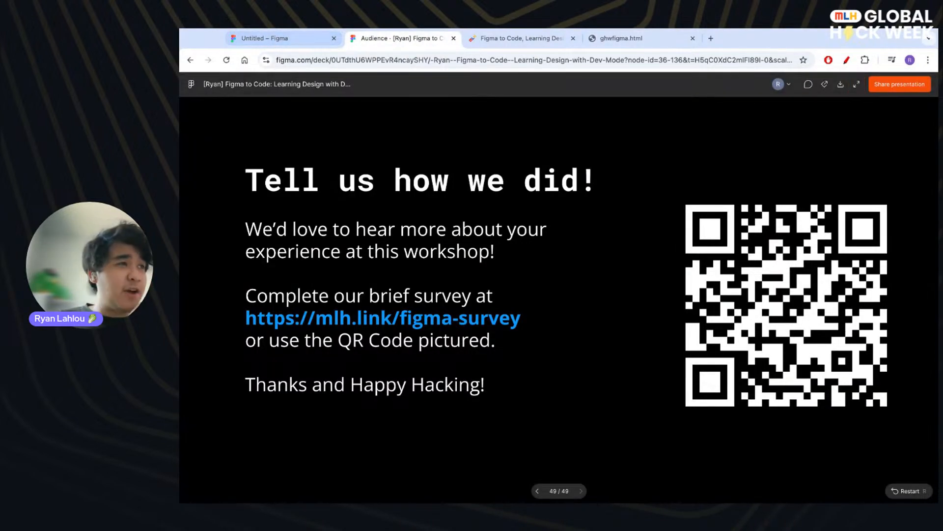